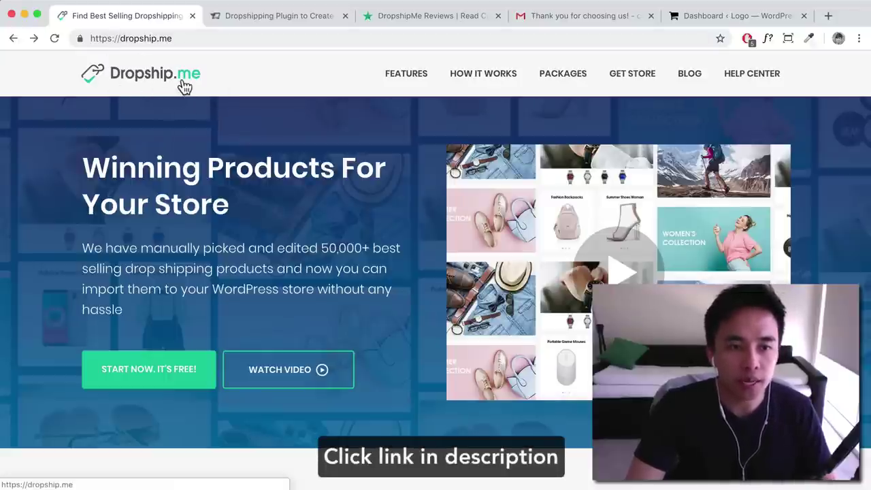
Look at the AliDropship plugin page, and return to the Dropship.me homepage.
left_click(258, 17)
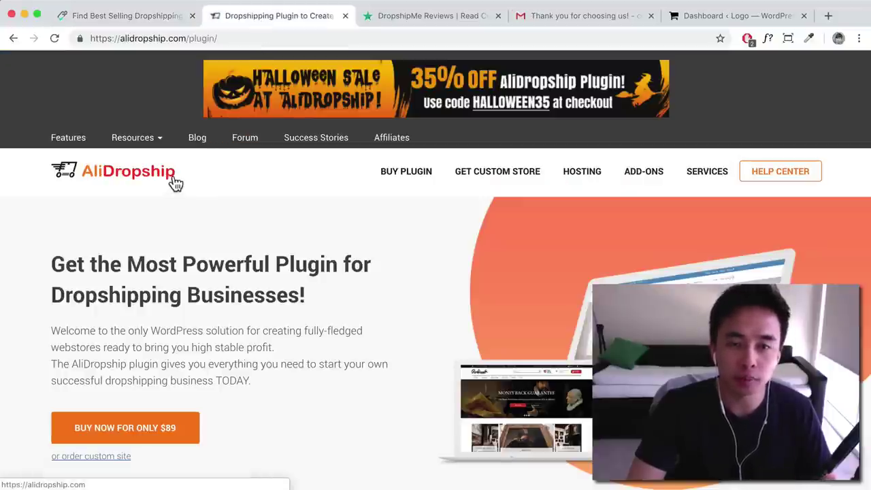
left_click(138, 19)
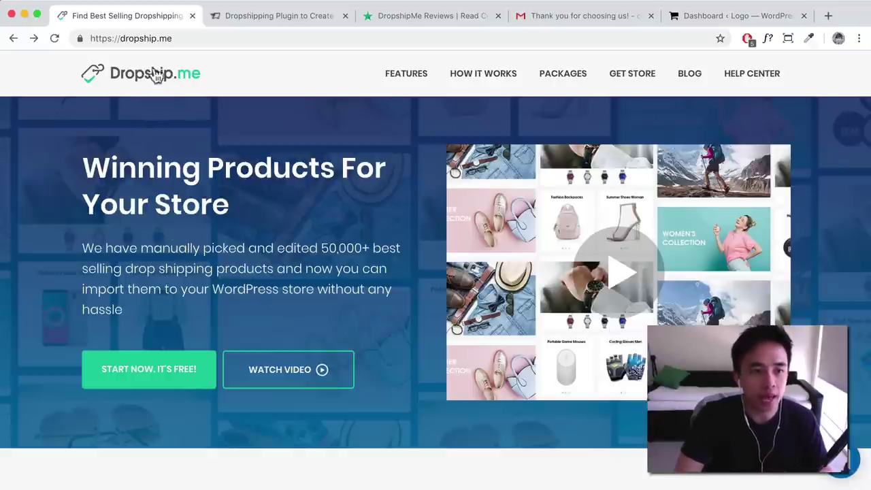
left_click(170, 38)
left_click(244, 267)
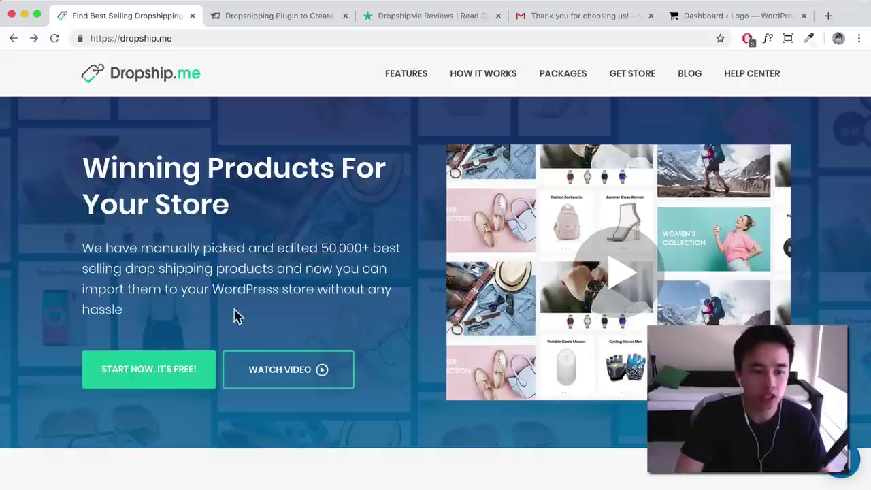
Open the free DropshipMe plugin sign-up page and fill in the e-mail address.
left_click(150, 380)
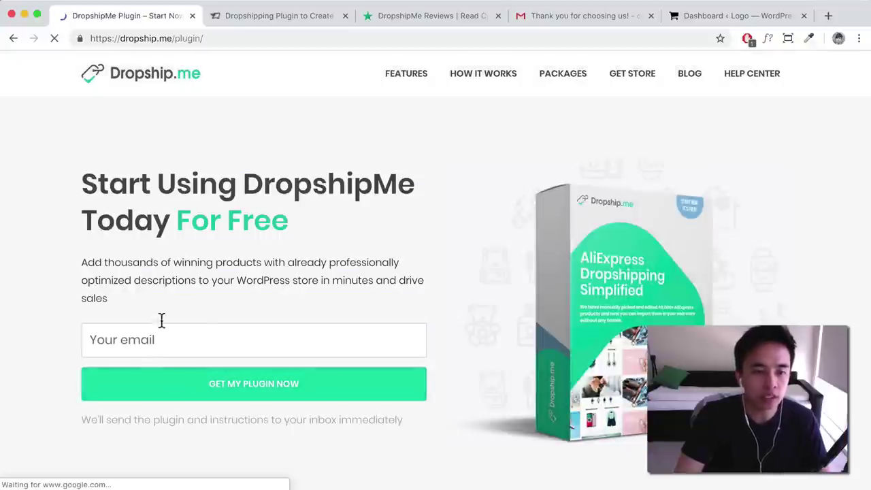
left_click(197, 338)
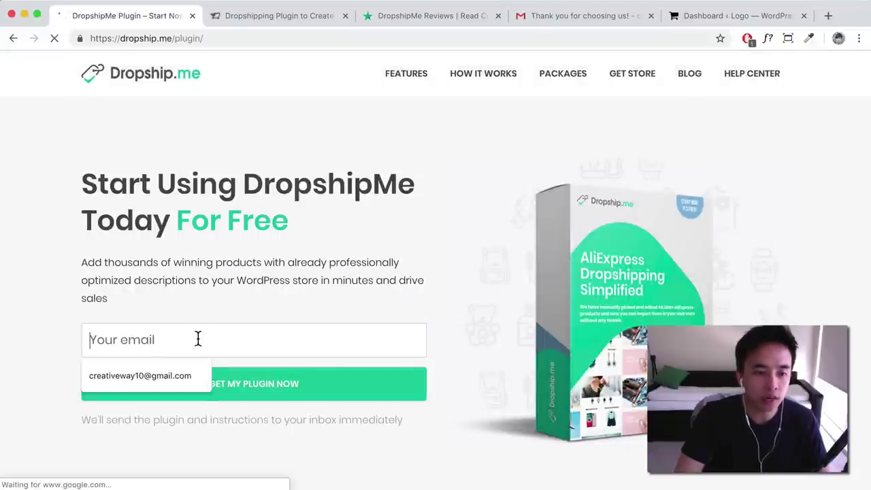
left_click(170, 374)
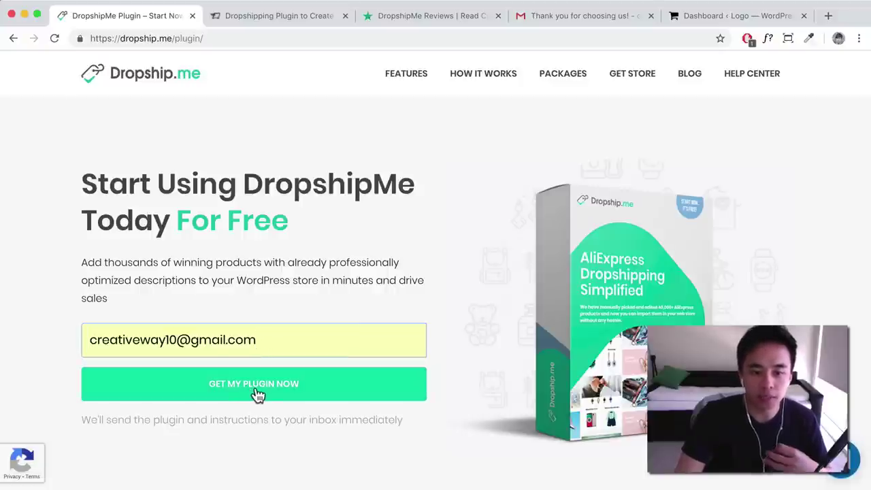
Switch to Gmail and copy the API key from the DropshipMe thank-you e-mail.
left_click(562, 20)
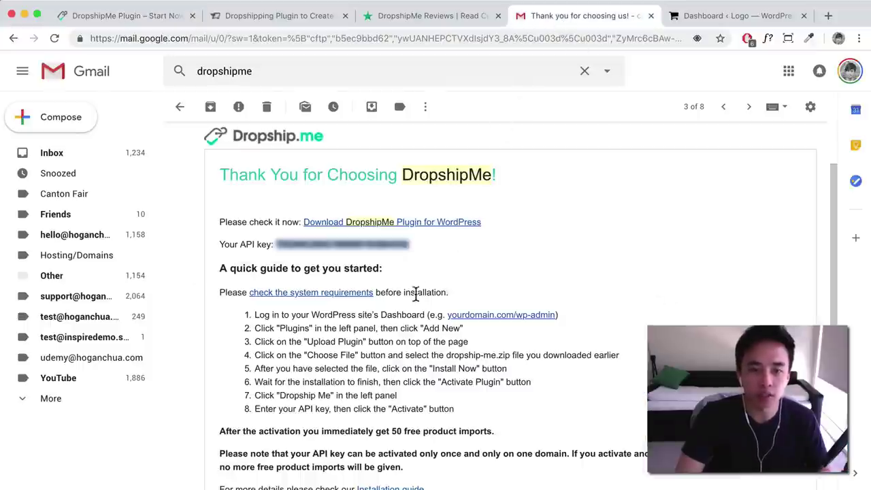
left_click_drag(217, 176, 505, 184)
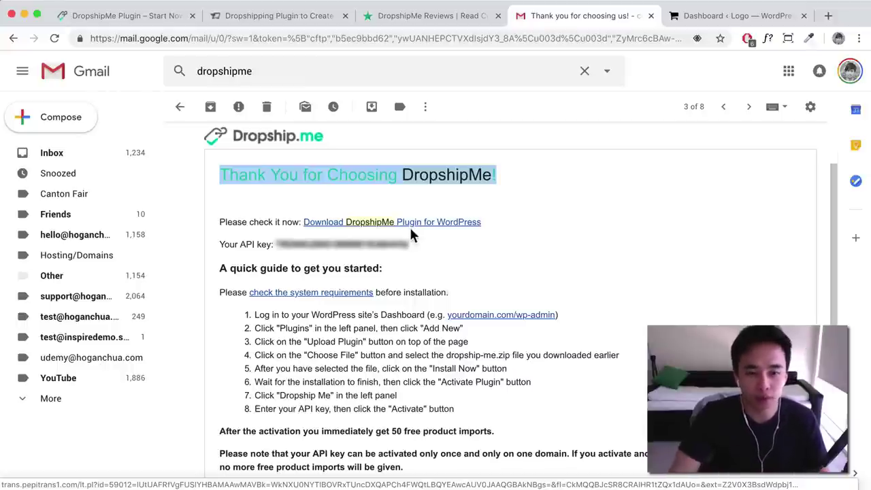
left_click_drag(410, 245, 275, 245)
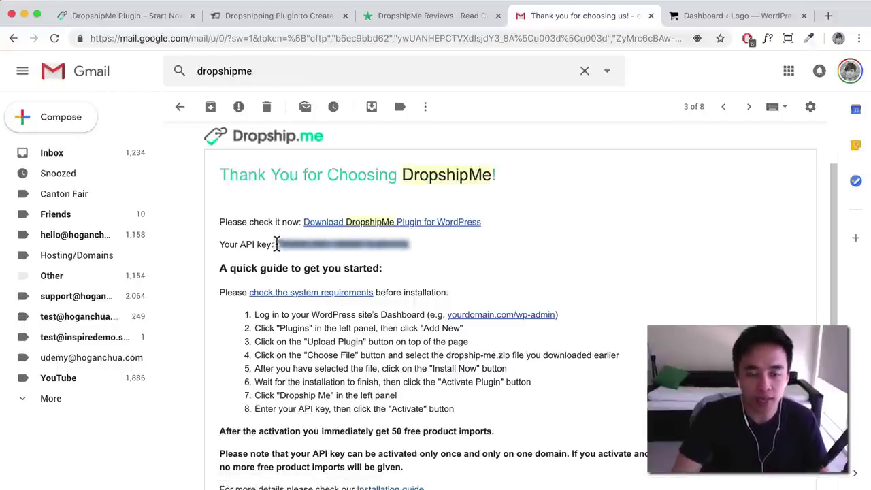
right_click(291, 245)
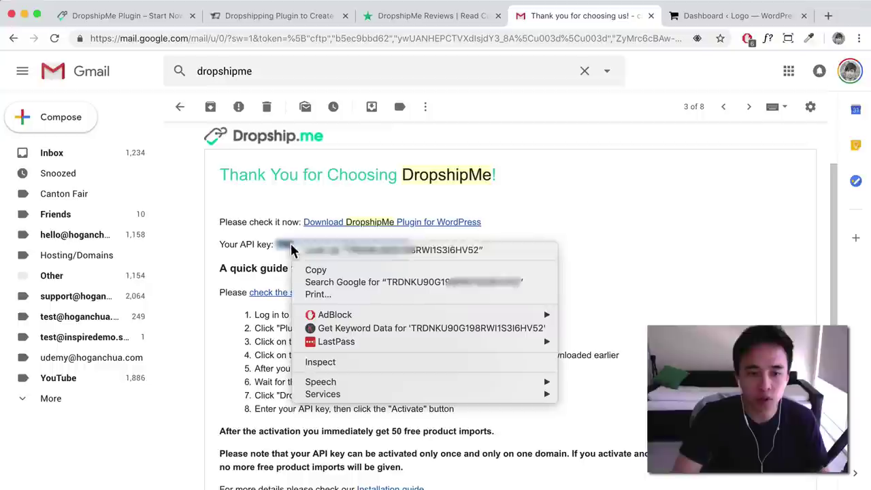
left_click(314, 270)
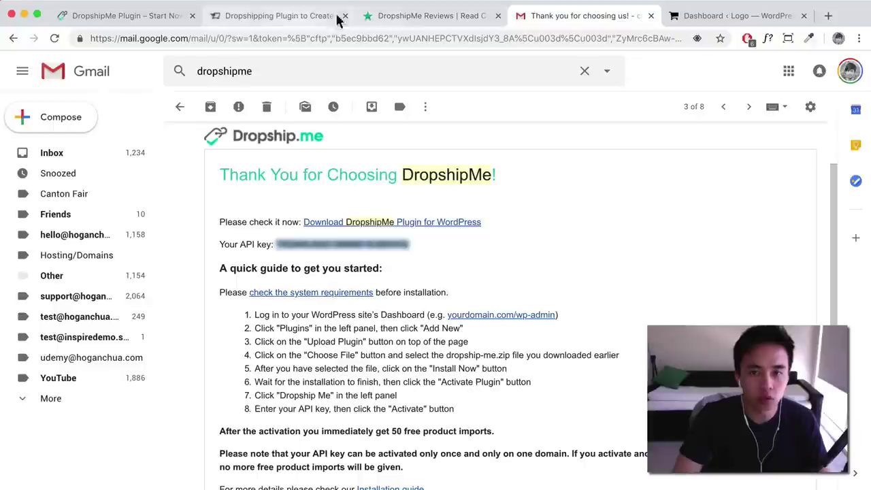
Switch to the WordPress dashboard and open the upload form for adding a new plugin from a zip file.
left_click(719, 21)
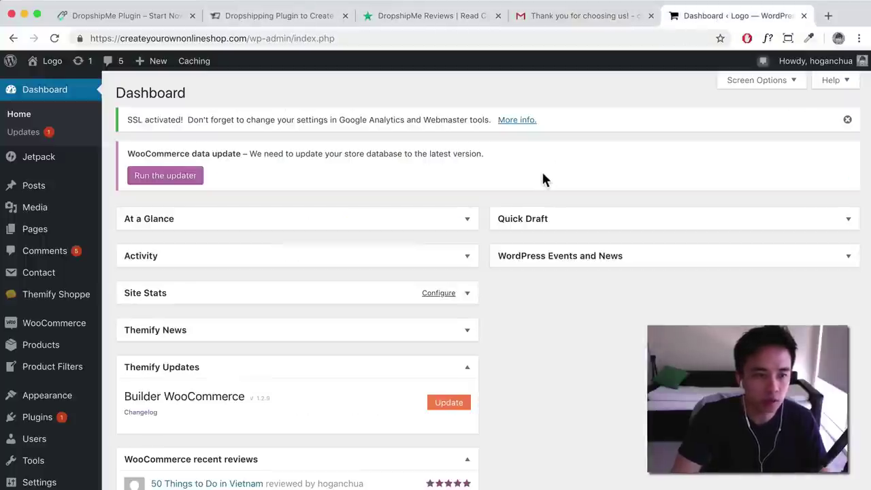
scroll(487, 247, "down", 3)
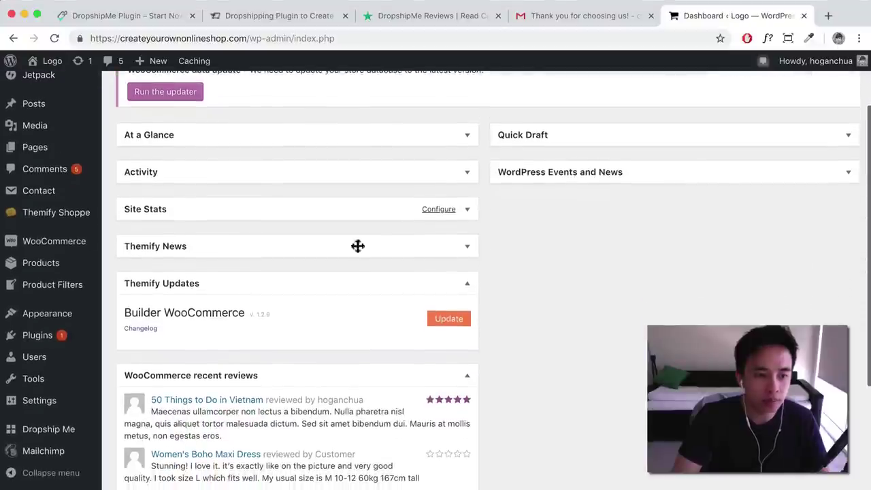
mouse_move(17, 247)
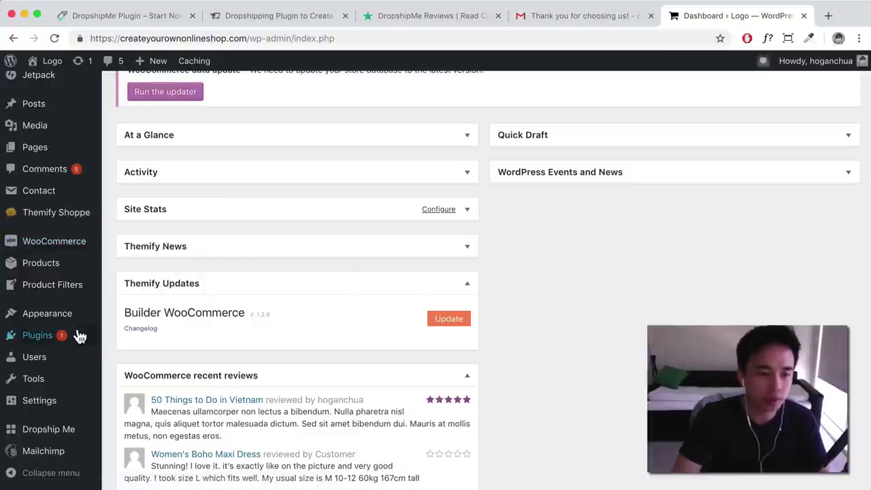
left_click(30, 343)
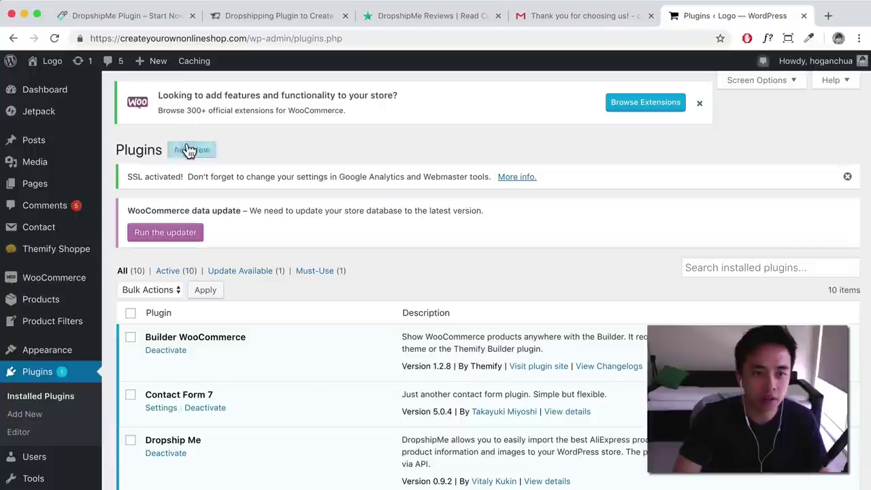
left_click(189, 151)
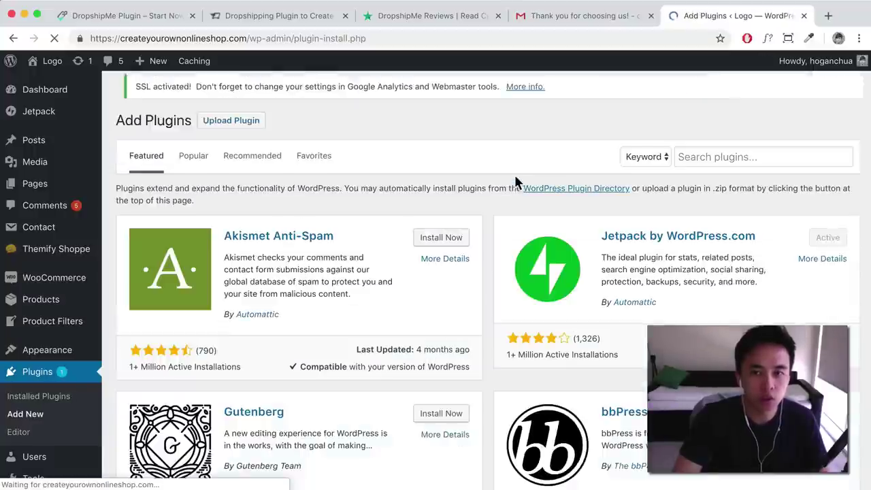
left_click(230, 95)
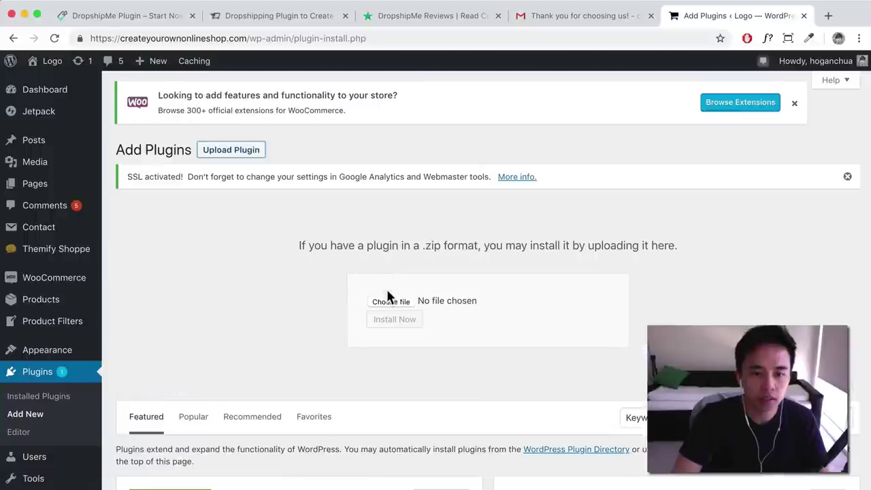
Choose dropship-me.zip from the Desktop as the plugin file to upload.
left_click(388, 304)
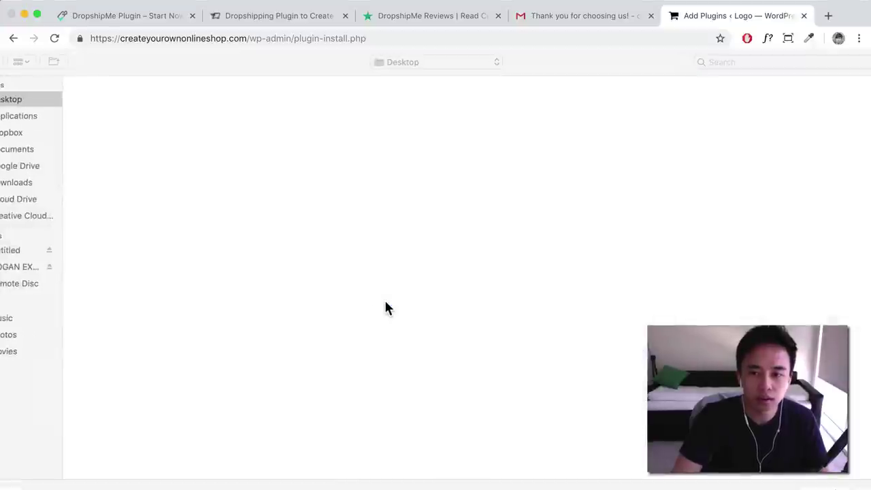
left_click(795, 194)
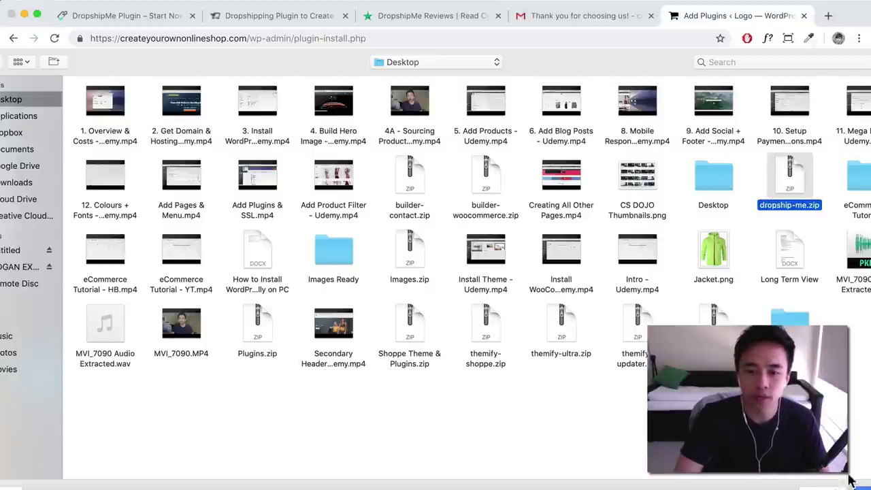
key("Return")
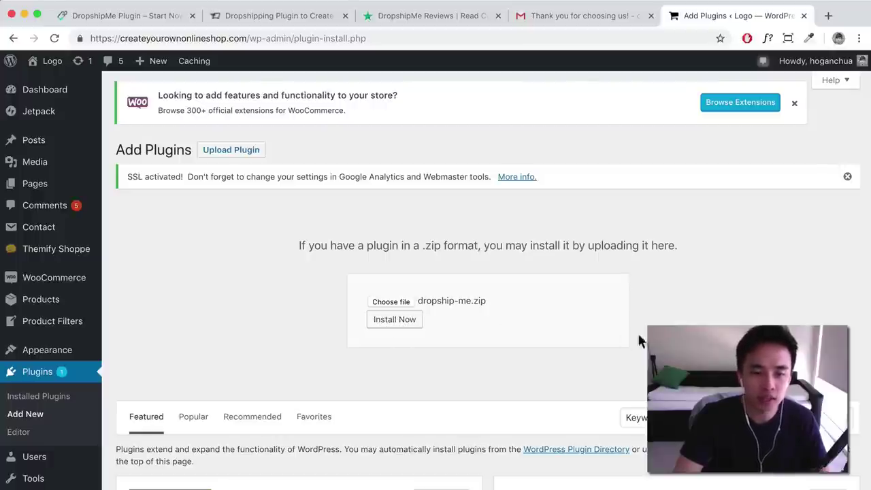
Open the Dropship Me activation page and select the API key in its field.
scroll(570, 314, "down", 1)
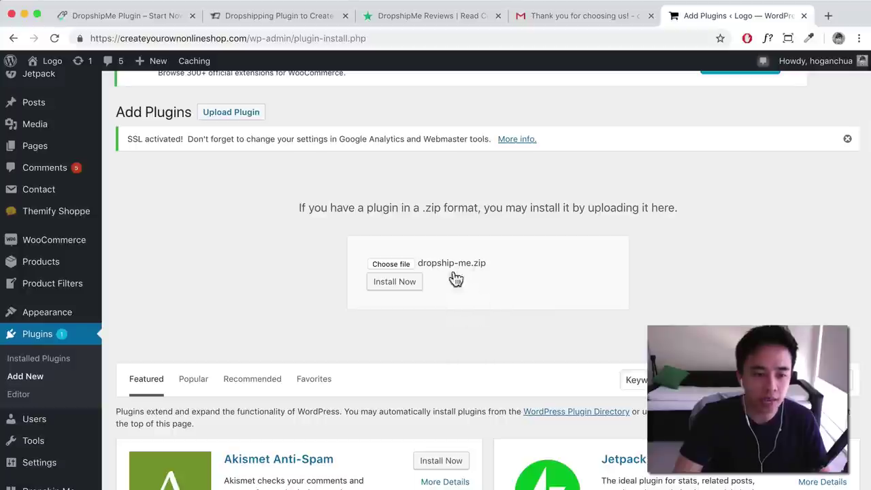
scroll(48, 398, "down", 4)
mouse_move(49, 430)
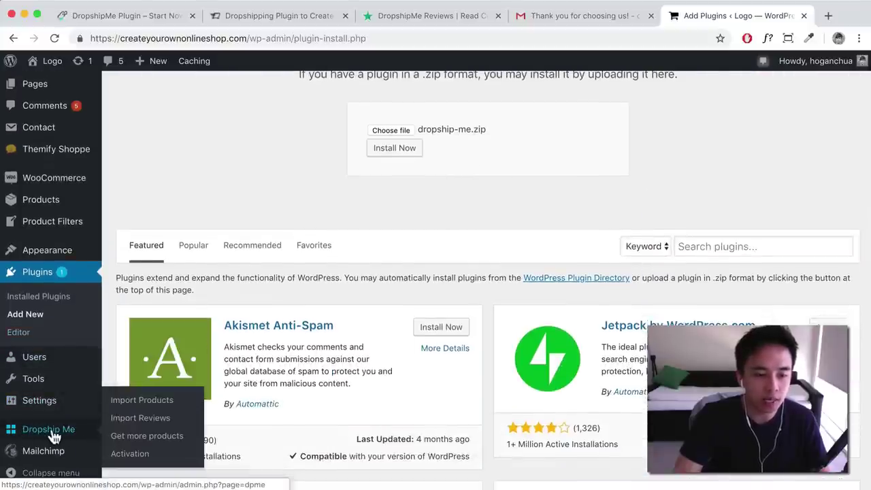
left_click(124, 455)
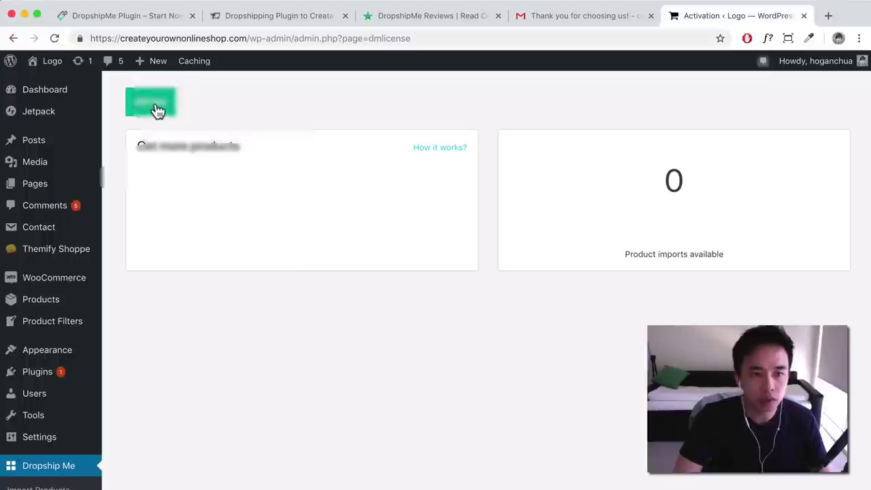
left_click_drag(319, 195, 150, 193)
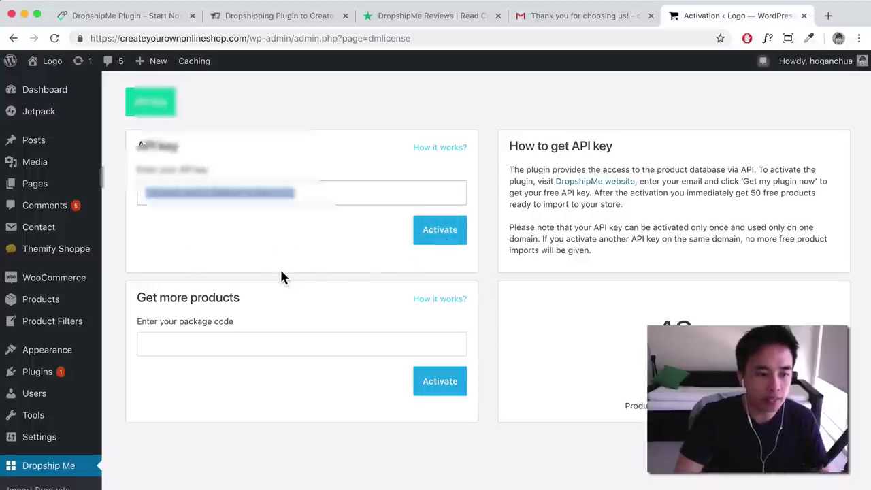
Open the Dropship Me product import page and search all categories for "teapot".
scroll(41, 408, "down", 3)
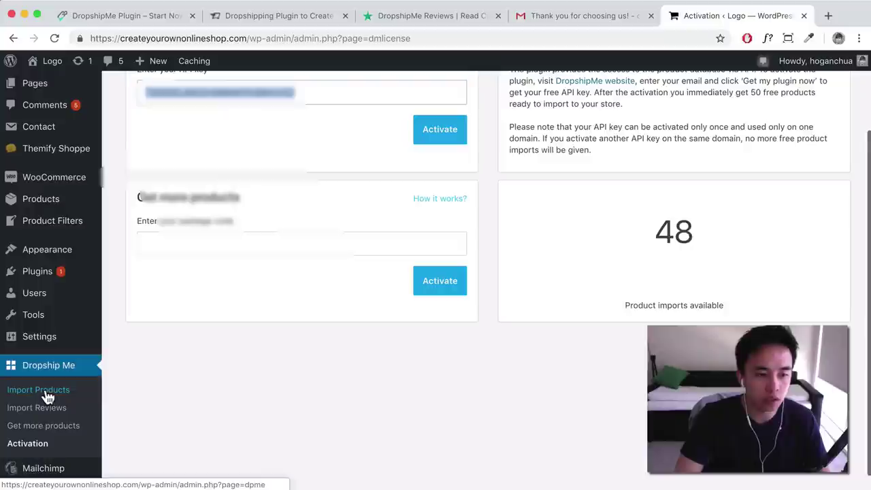
left_click(46, 394)
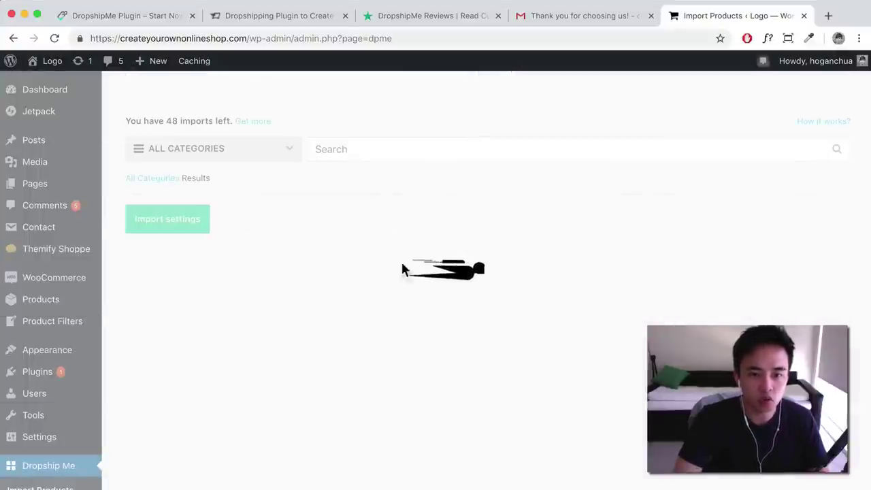
left_click(341, 152)
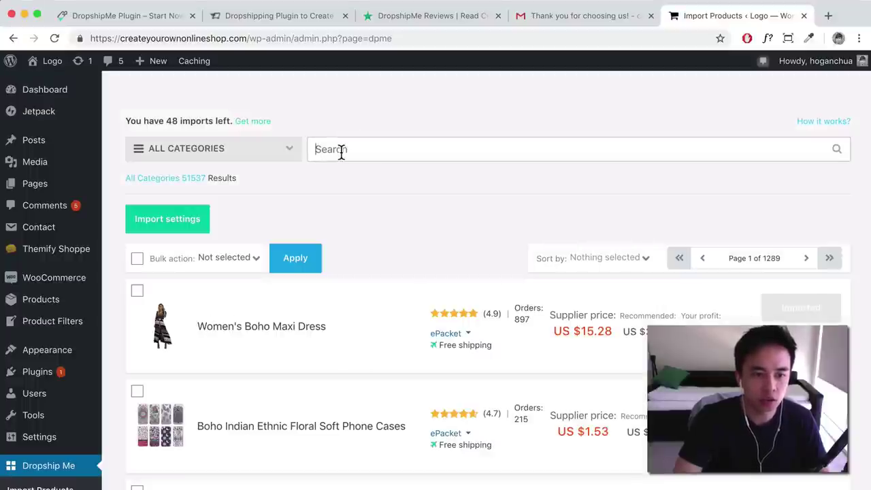
left_click(288, 154)
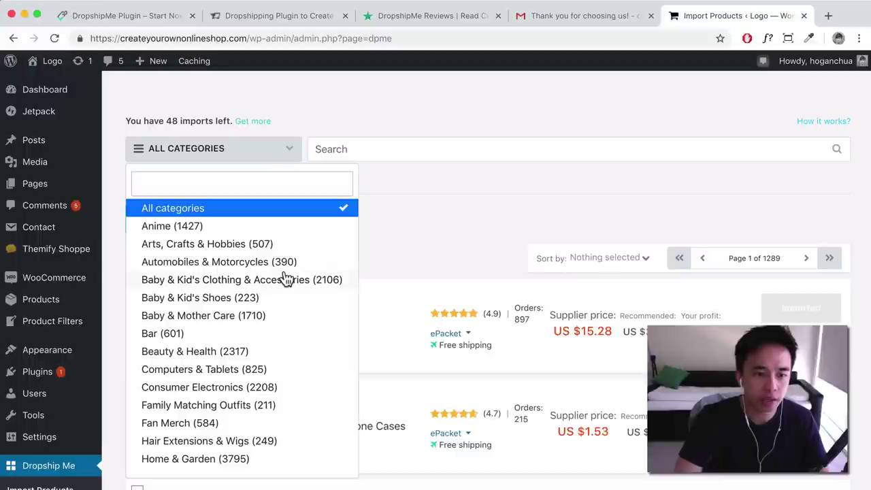
left_click(355, 151)
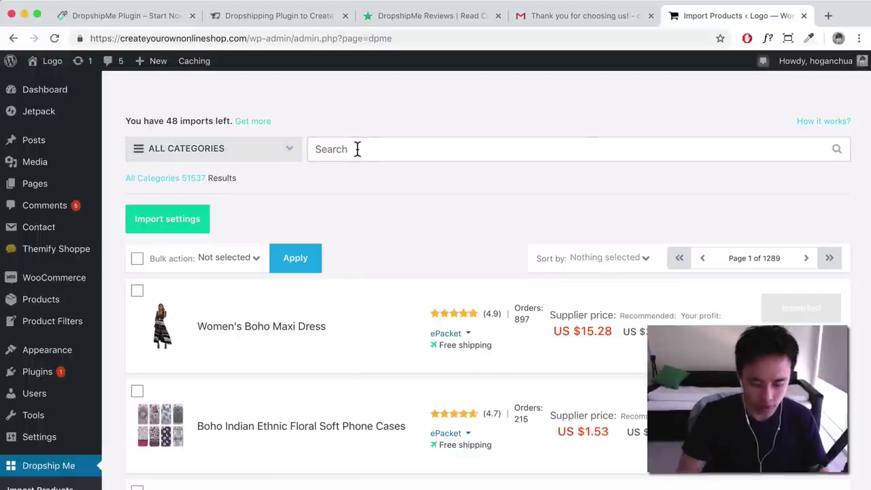
key("Return")
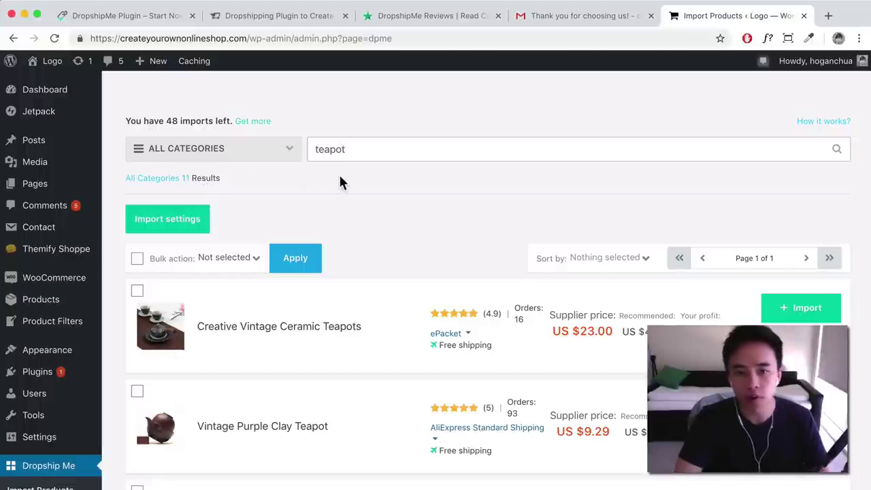
Browse the teapot search results and open the details of the Lovely Glass Teapot with Stainless Steel Infuser.
scroll(350, 286, "down", 3)
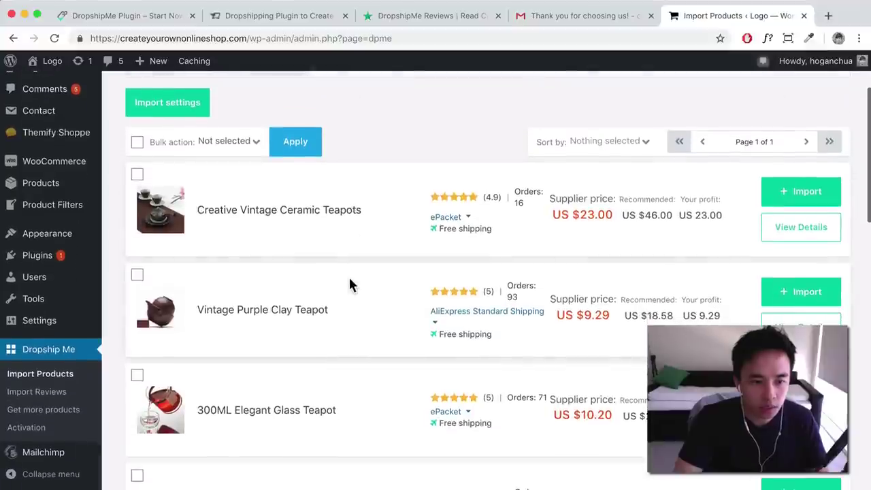
scroll(274, 235, "down", 2)
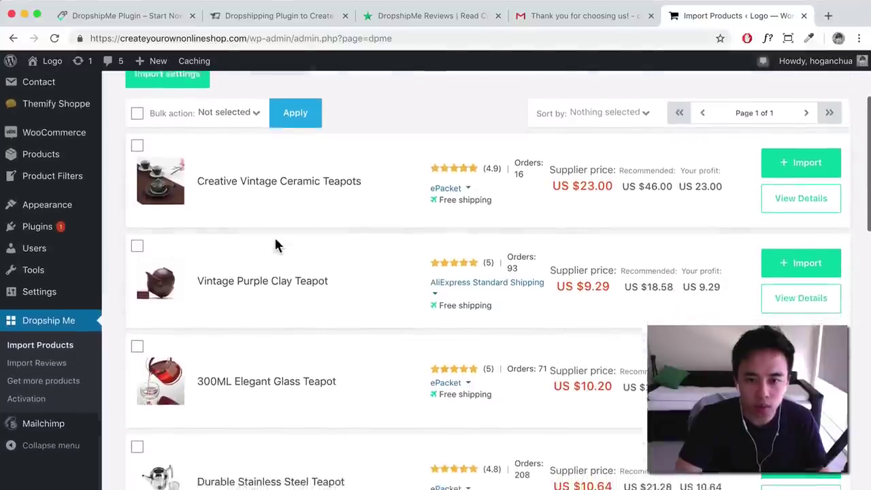
scroll(275, 238, "down", 3)
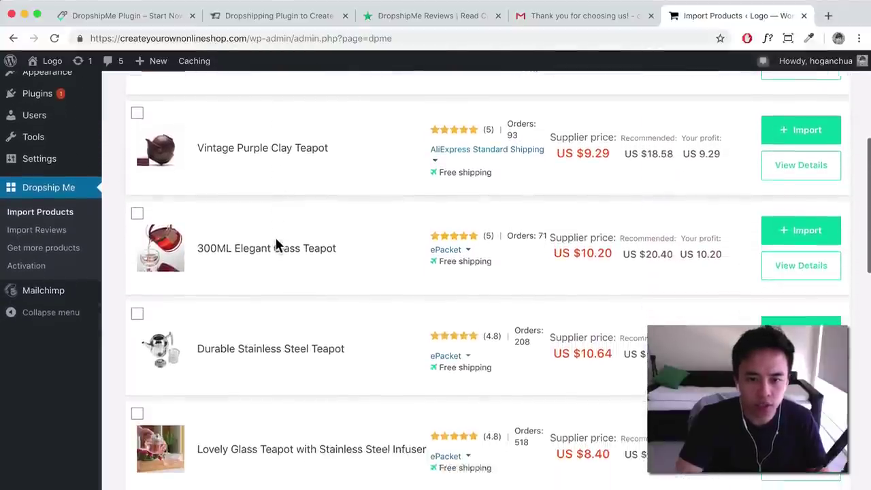
scroll(275, 244, "down", 1)
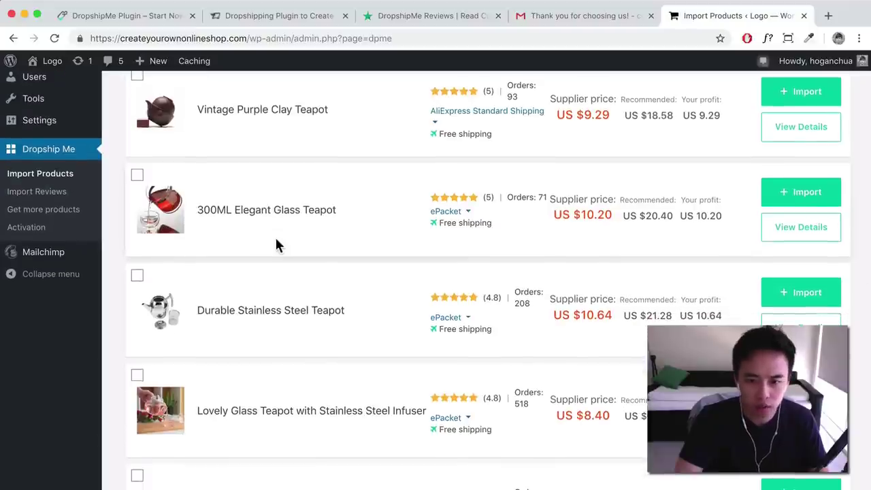
scroll(275, 244, "down", 1)
scroll(275, 242, "down", 1)
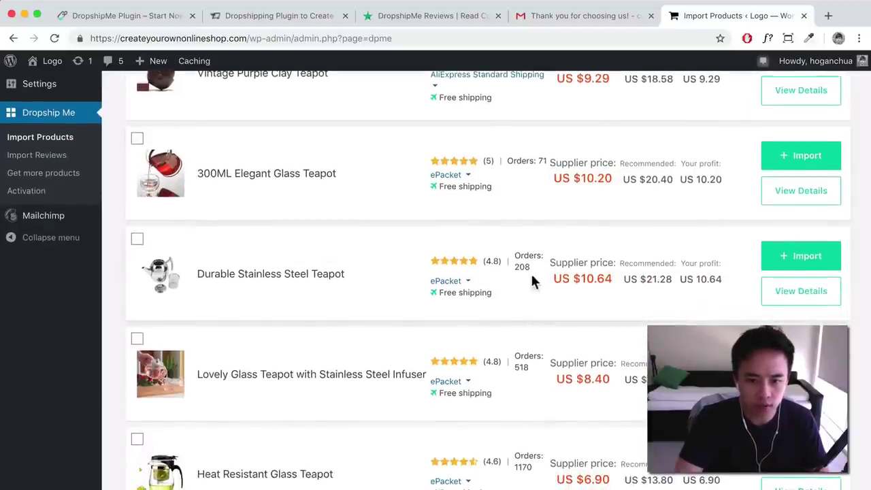
scroll(492, 278, "down", 2)
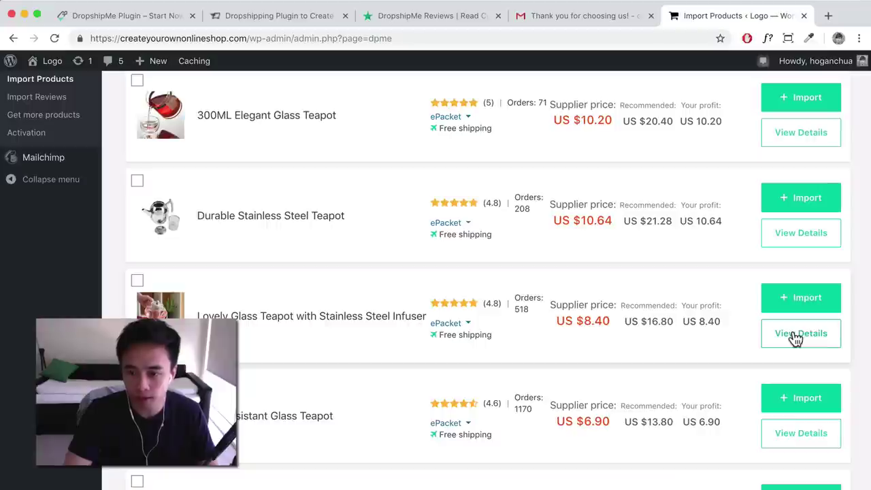
left_click(795, 335)
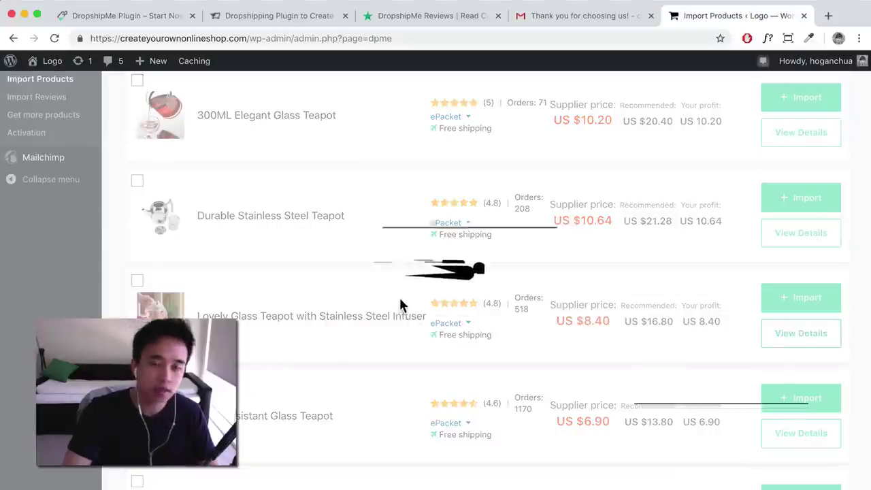
Read through the customer reviews of the Lovely Glass Teapot with Stainless Steel Infuser.
scroll(367, 298, "down", 1)
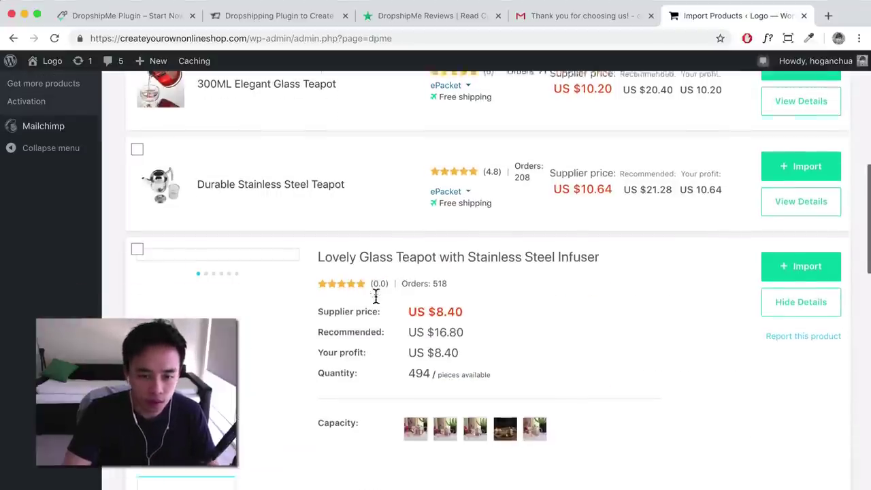
scroll(376, 297, "down", 5)
left_click(369, 334)
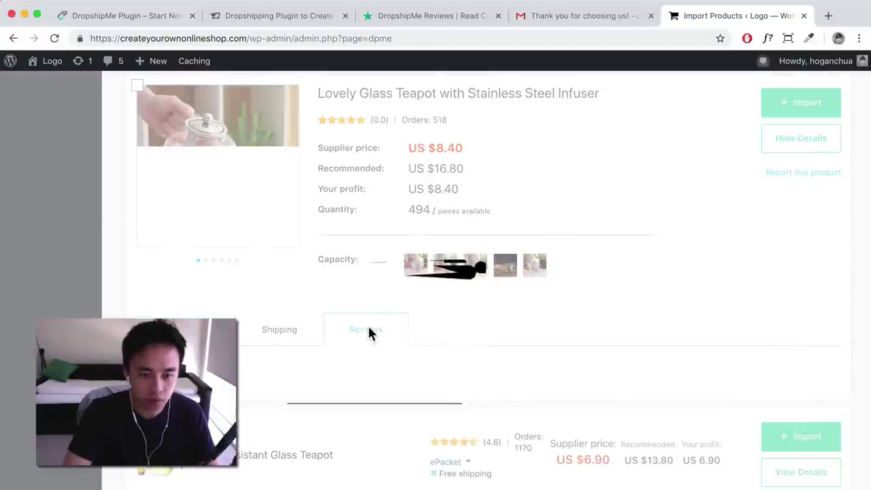
scroll(368, 324, "down", 5)
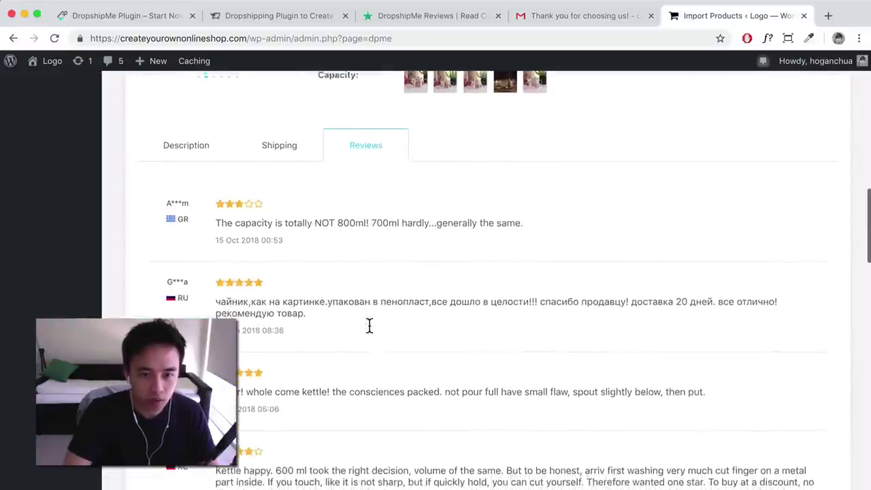
scroll(369, 326, "down", 15)
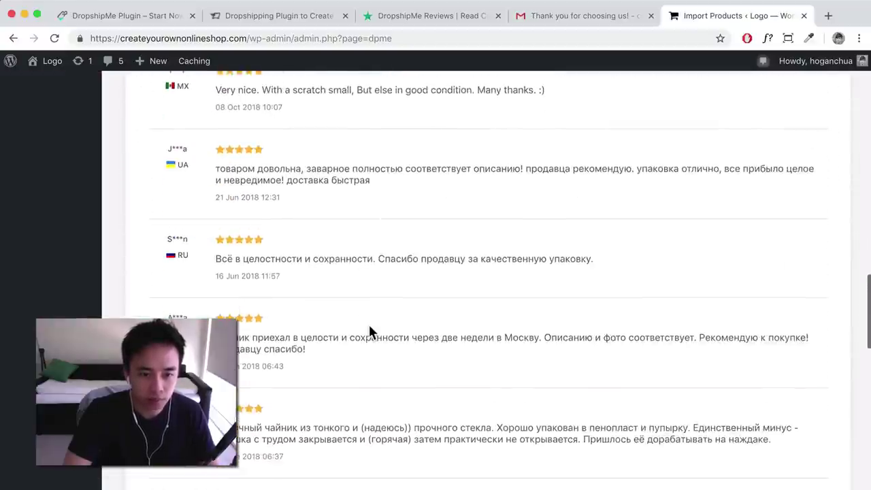
scroll(368, 326, "down", 5)
scroll(368, 326, "up", 20)
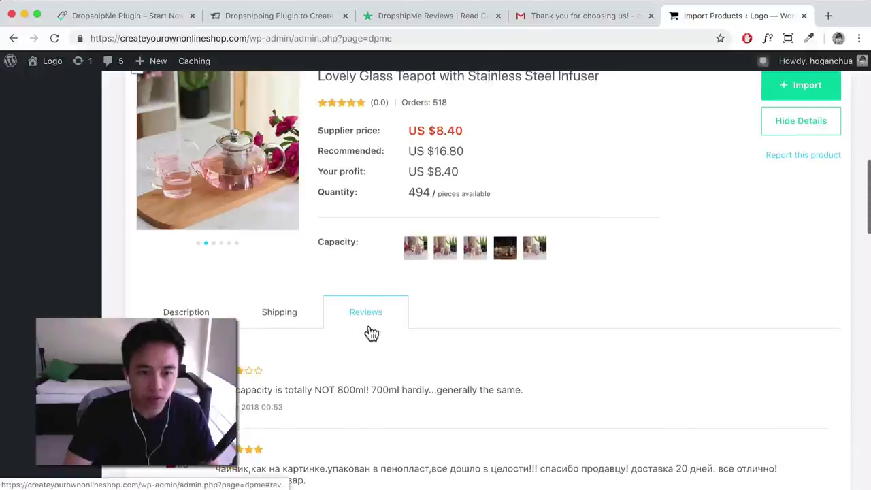
scroll(252, 307, "up", 6)
scroll(224, 278, "down", 9)
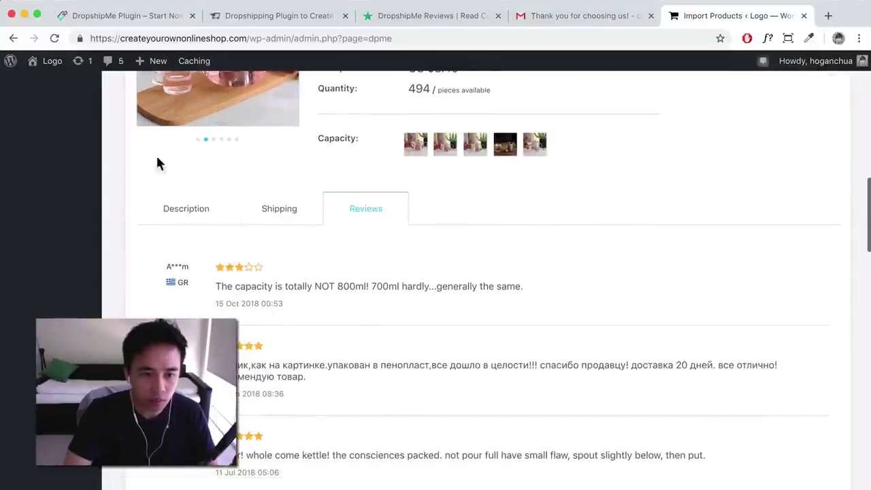
Return to the teapot results and open the details of the Heat Resistant Glass Teapot.
left_click(12, 39)
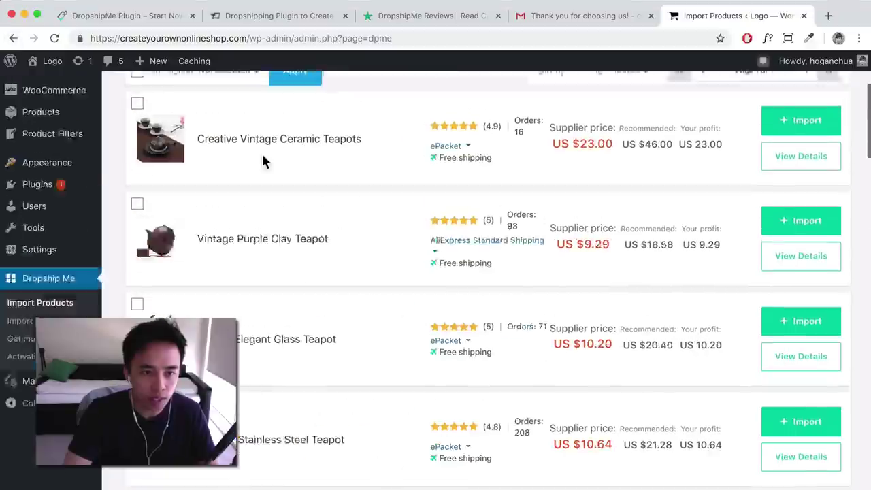
scroll(456, 313, "down", 15)
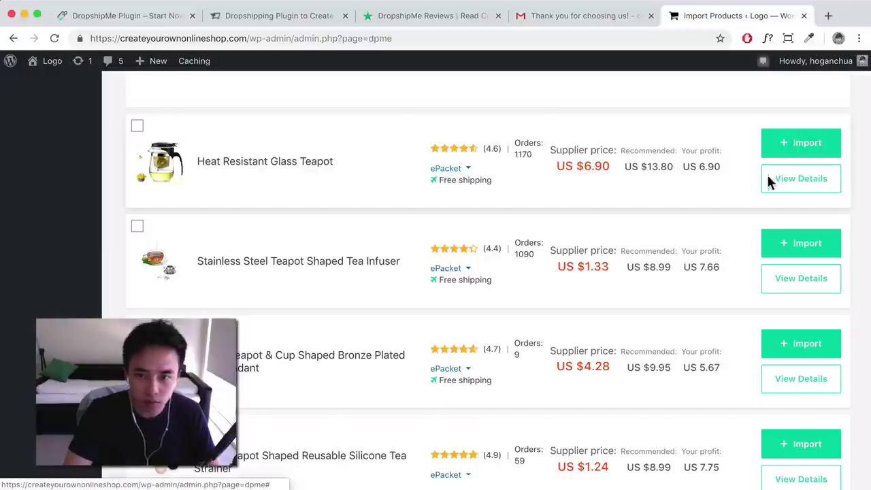
left_click(789, 178)
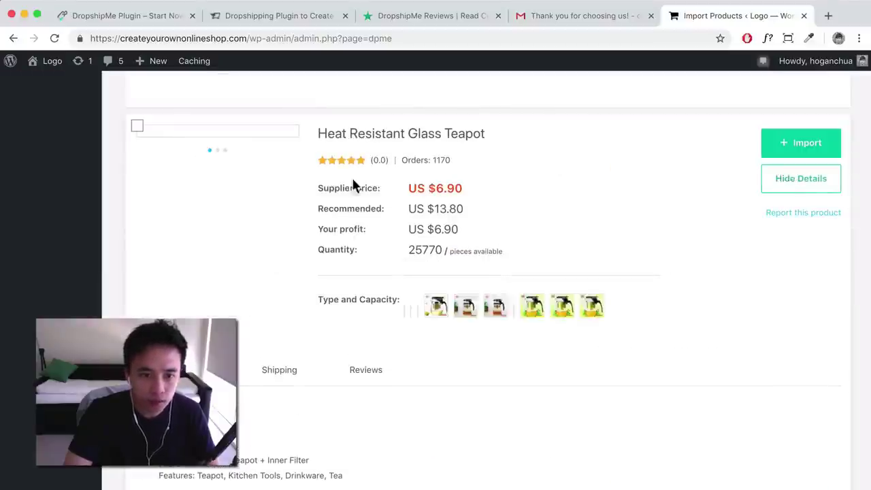
Examine the Heat Resistant Glass Teapot's description and read through its customer reviews.
scroll(578, 199, "down", 4)
scroll(545, 218, "down", 2)
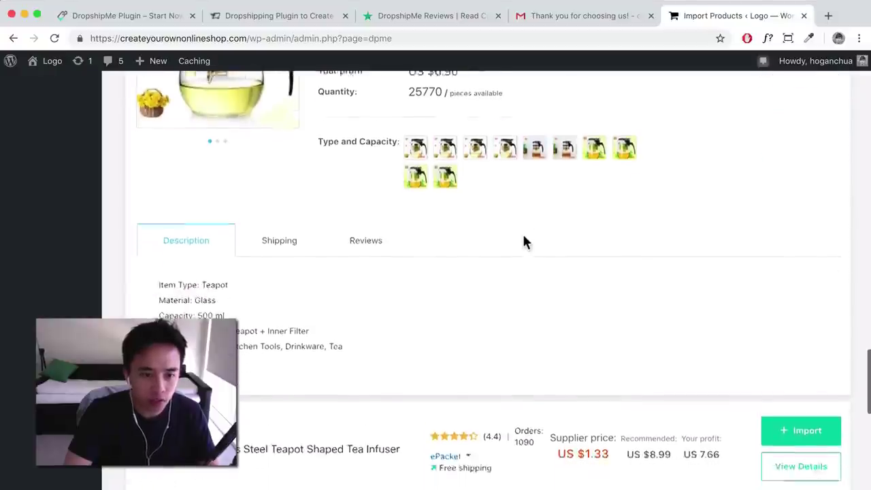
left_click(359, 196)
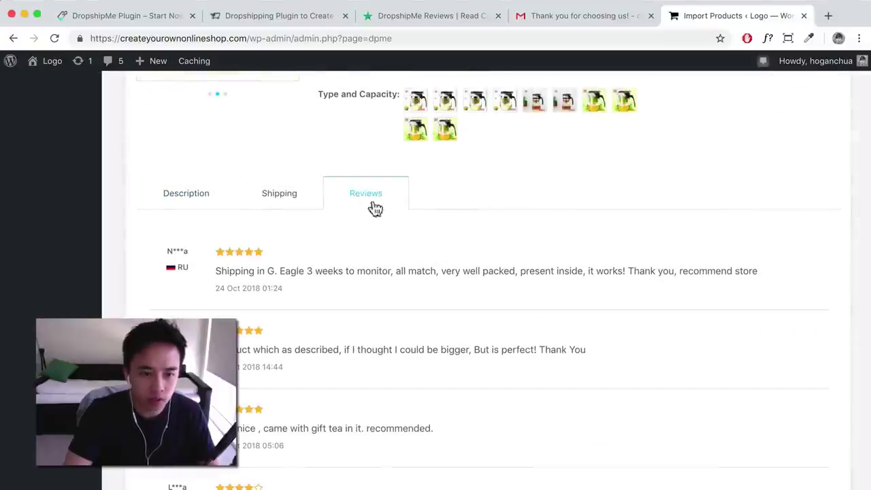
scroll(479, 262, "down", 3)
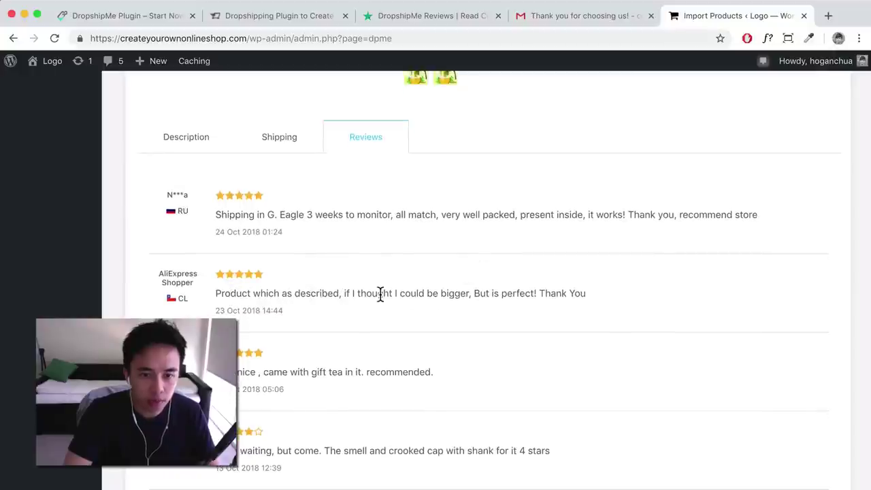
scroll(380, 292, "down", 5)
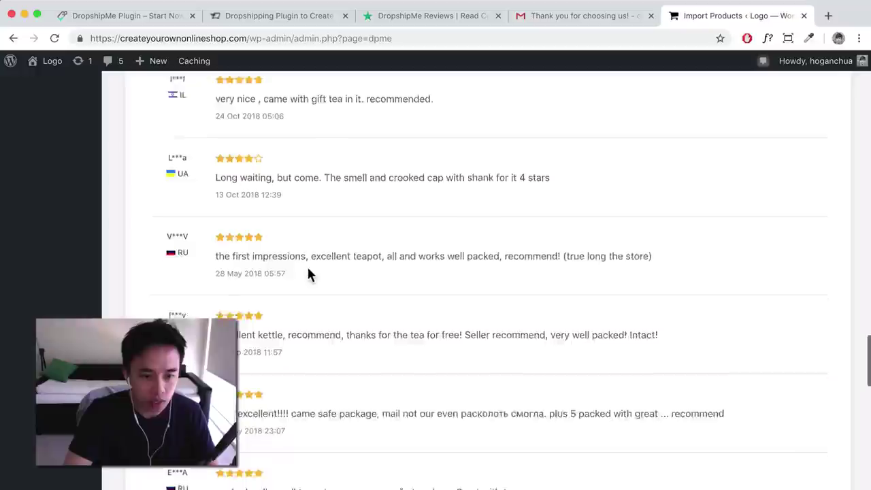
scroll(308, 269, "down", 10)
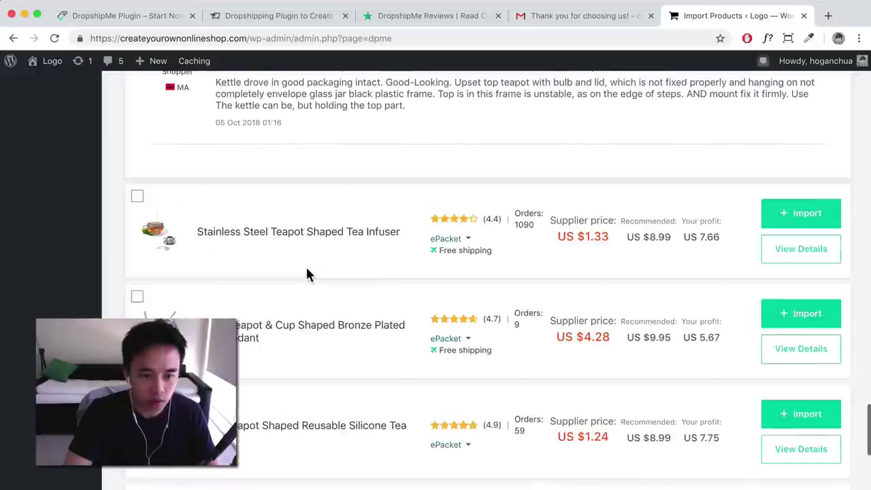
Import the Heat Resistant Glass Teapot into the store.
scroll(307, 271, "up", 10)
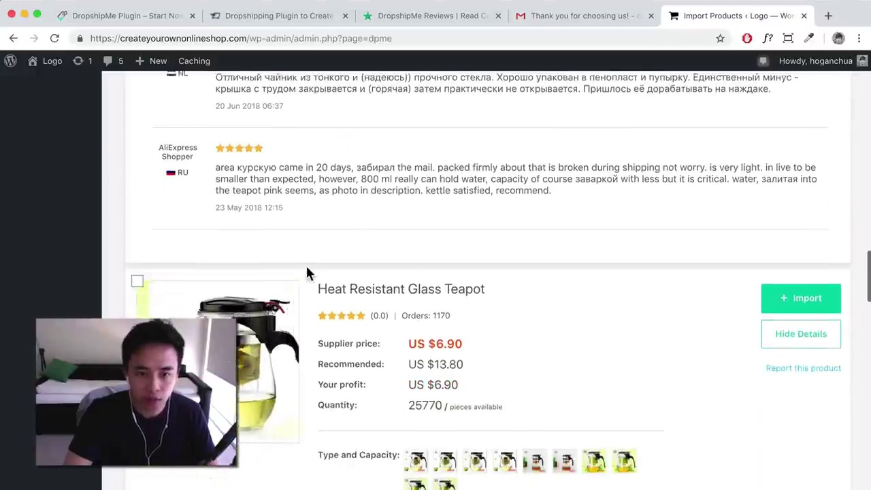
scroll(305, 272, "down", 2)
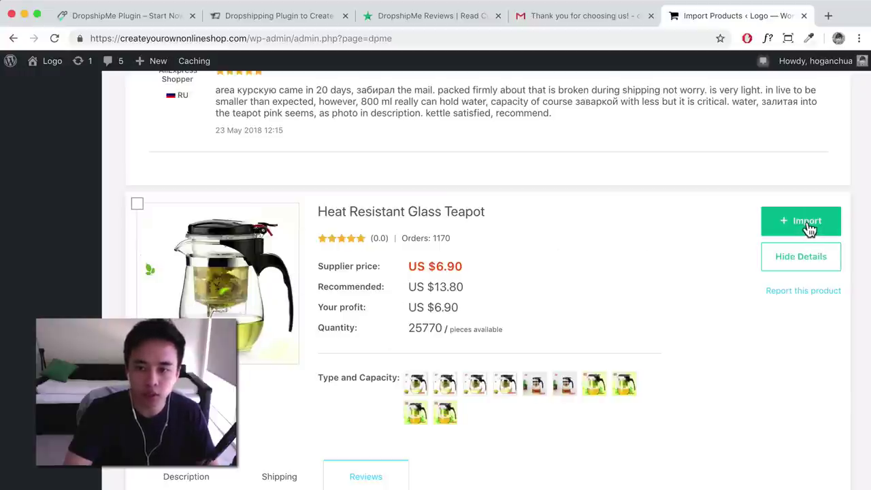
left_click(809, 225)
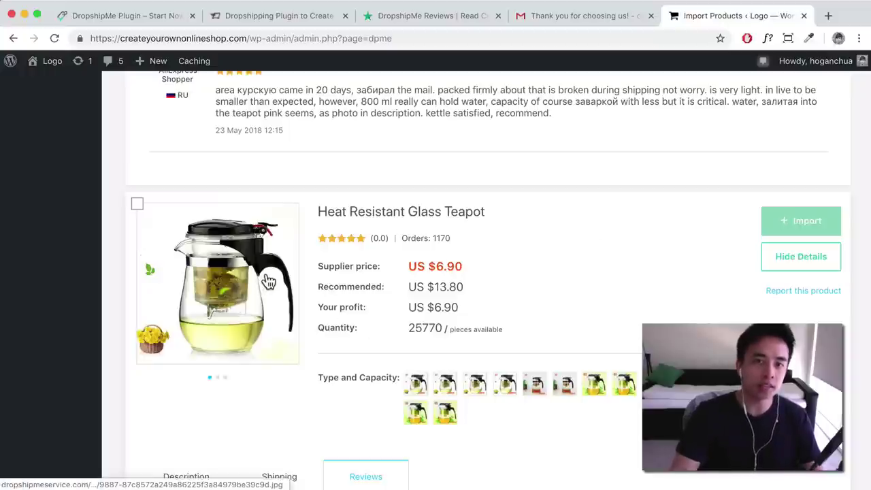
scroll(373, 288, "down", 5)
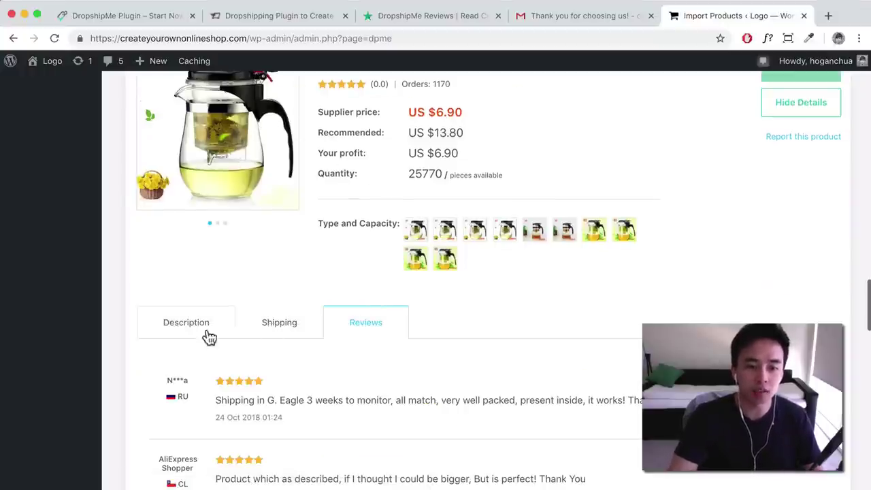
scroll(409, 276, "up", 3)
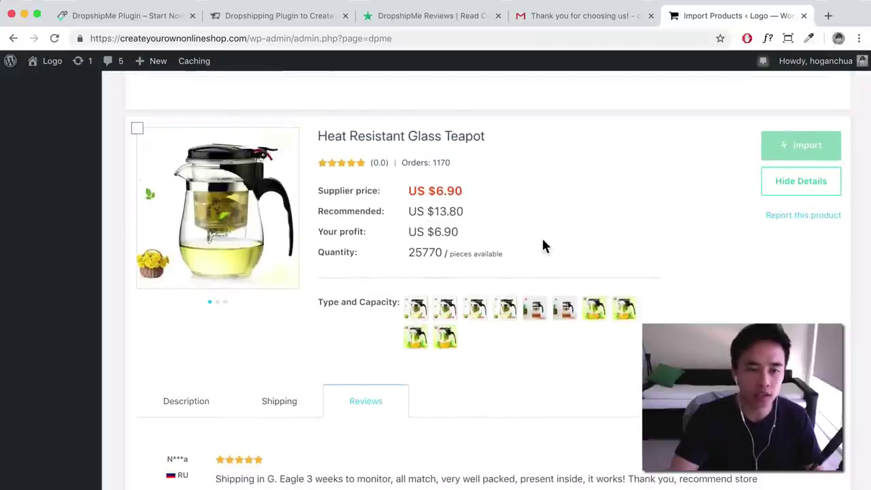
scroll(707, 191, "up", 2)
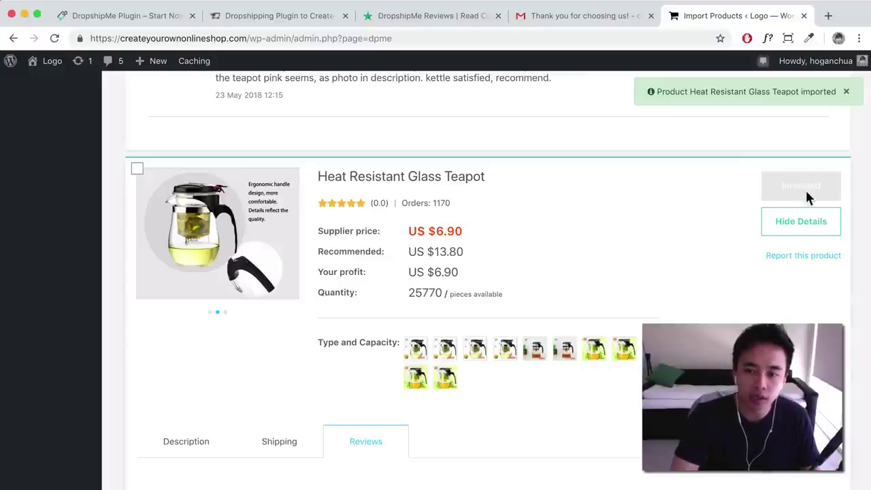
scroll(563, 219, "up", 1)
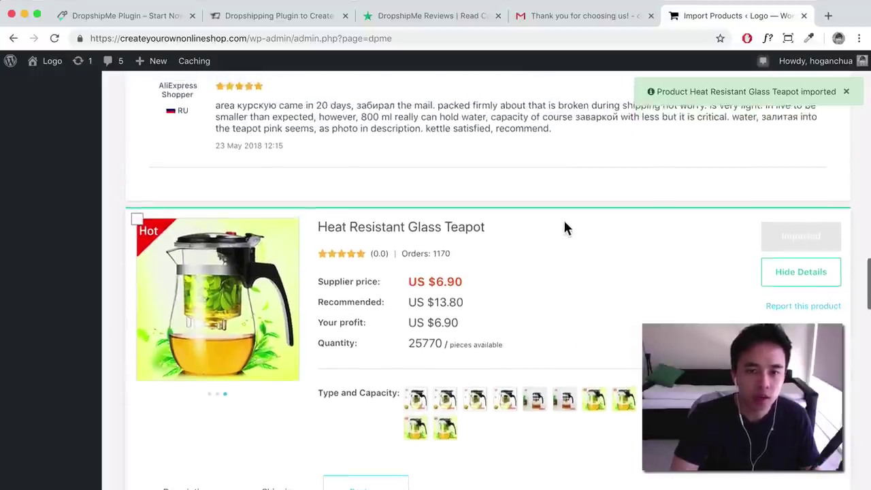
Go to the store's product list and open the draft Heat Resistant Glass Teapot for editing.
scroll(564, 223, "up", 15)
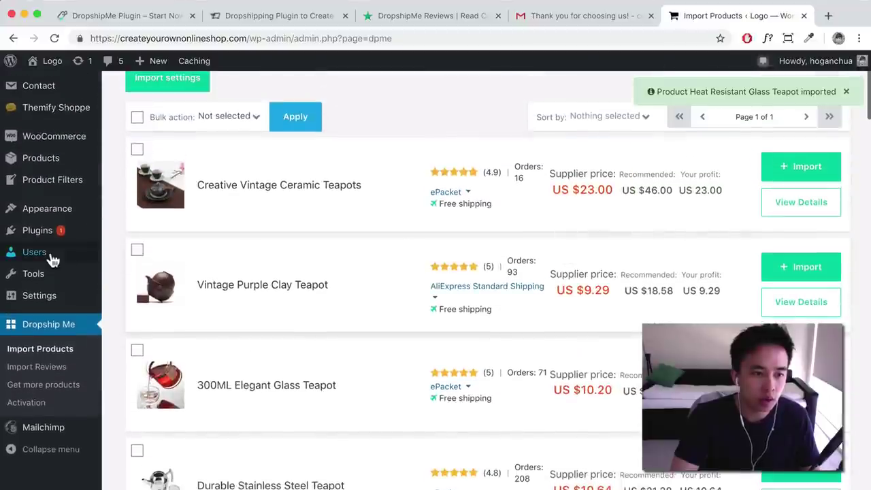
scroll(53, 260, "up", 1)
left_click(41, 214)
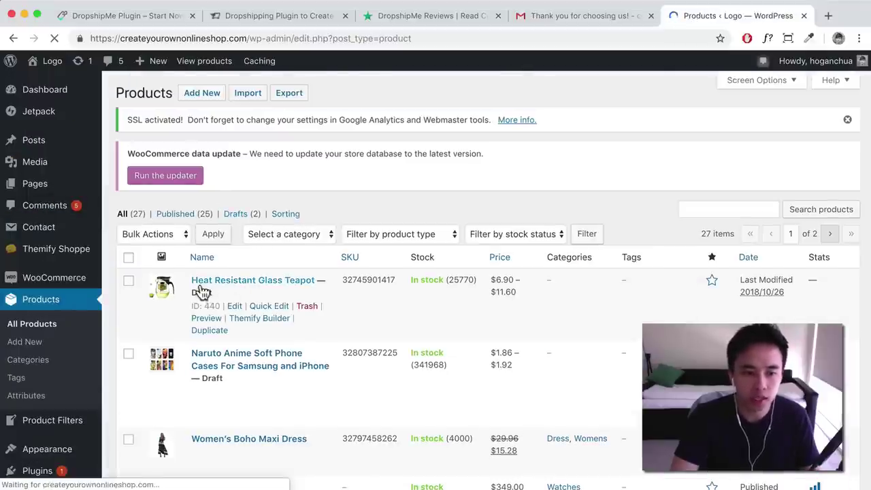
left_click_drag(214, 294, 193, 292)
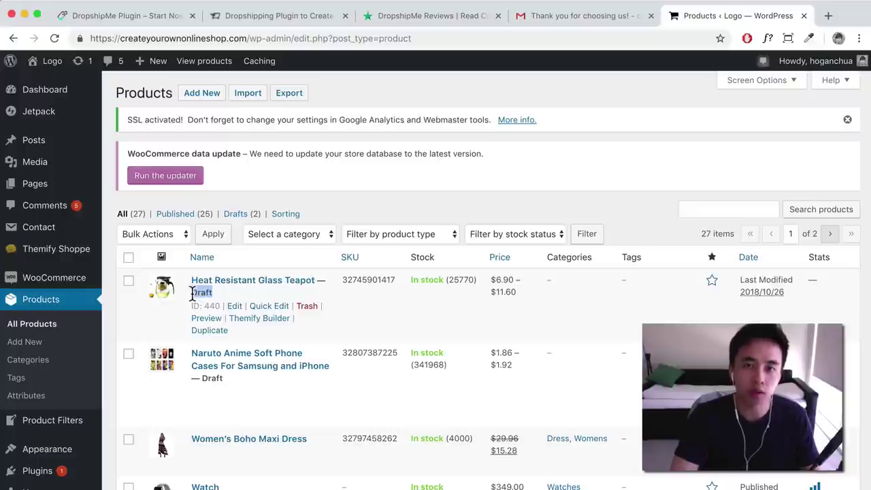
left_click(235, 307)
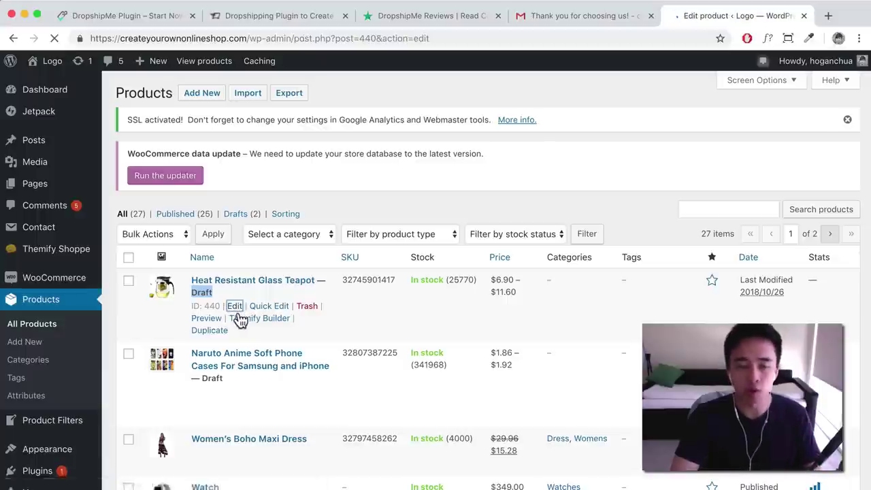
Review the teapot's bulleted product description and its product short description.
scroll(239, 312, "down", 5)
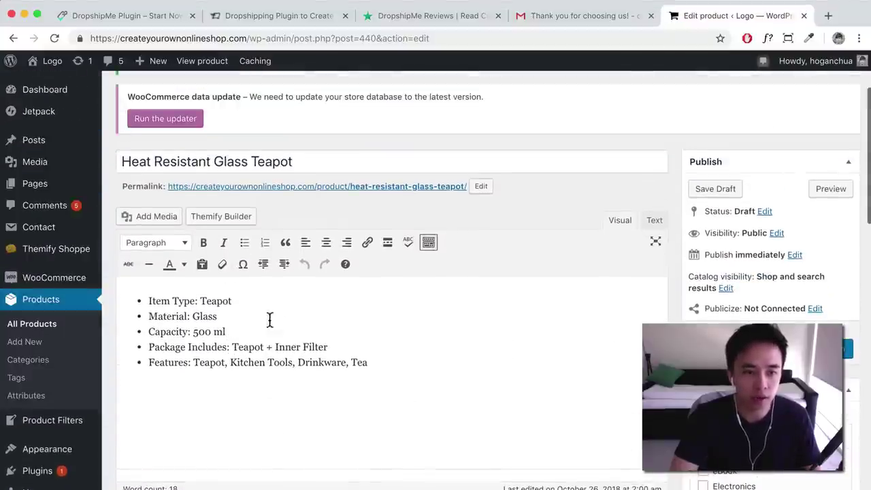
left_click_drag(367, 362, 127, 300)
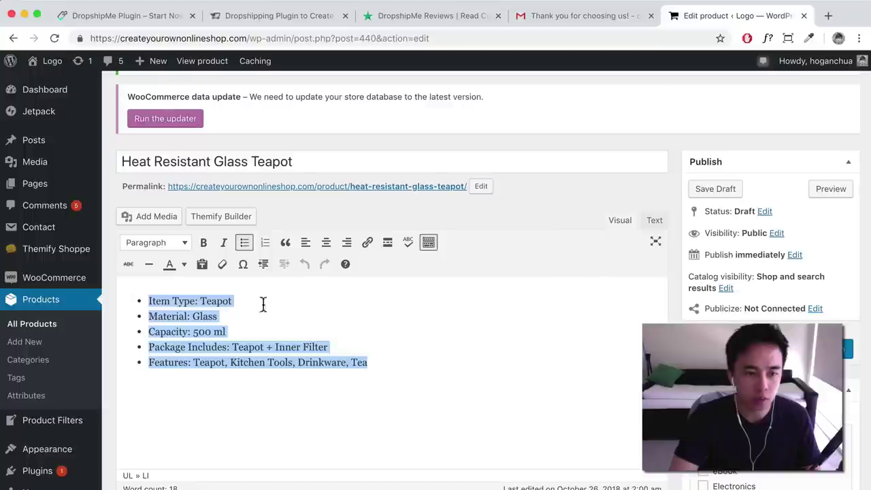
scroll(259, 310, "down", 2)
scroll(237, 311, "down", 12)
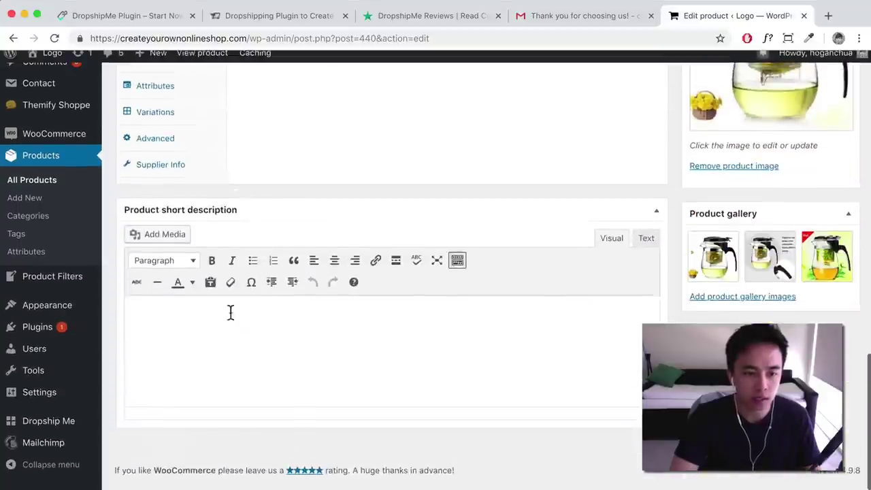
left_click(253, 347)
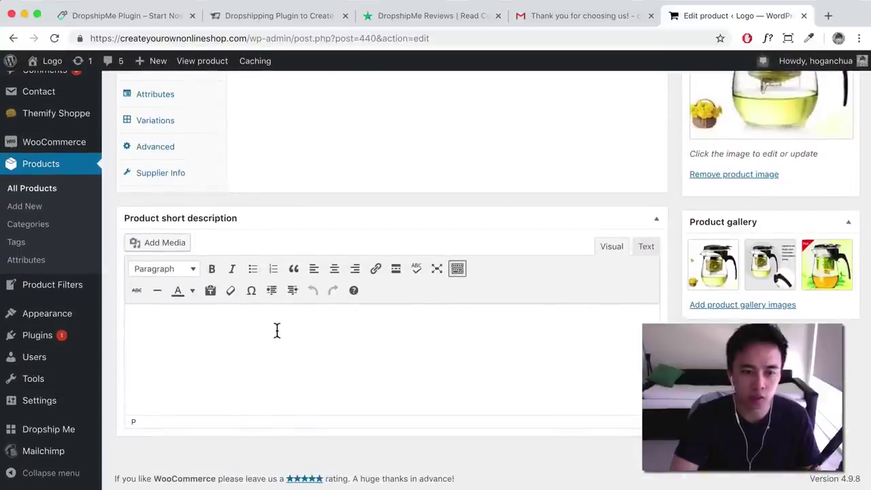
Check the SKU and stock quantity in the teapot's inventory data.
scroll(286, 328, "up", 4)
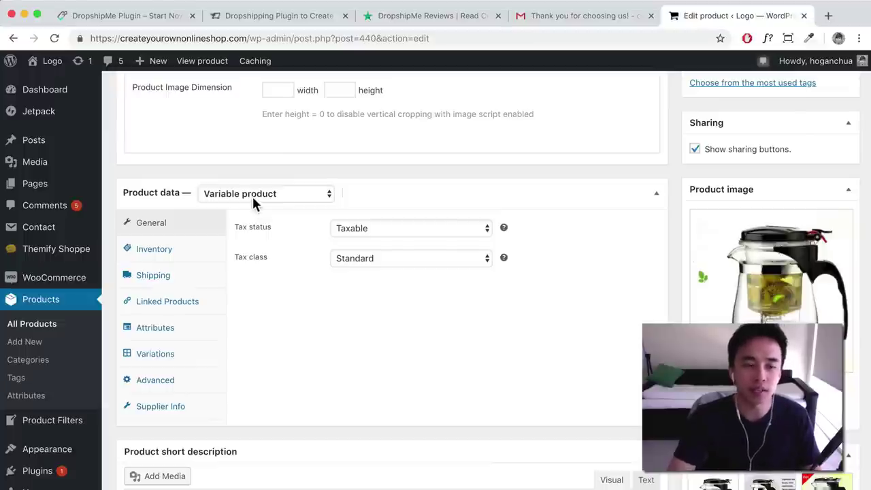
left_click(153, 253)
left_click_drag(401, 230, 338, 230)
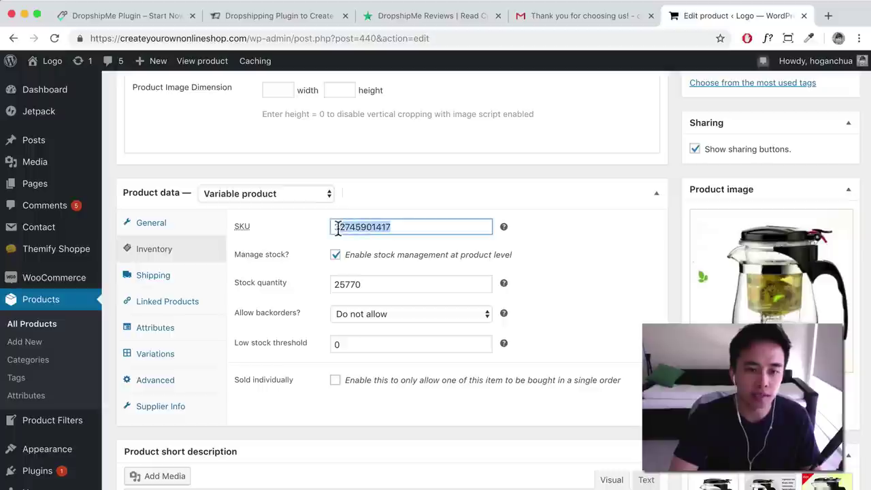
left_click_drag(375, 284, 325, 291)
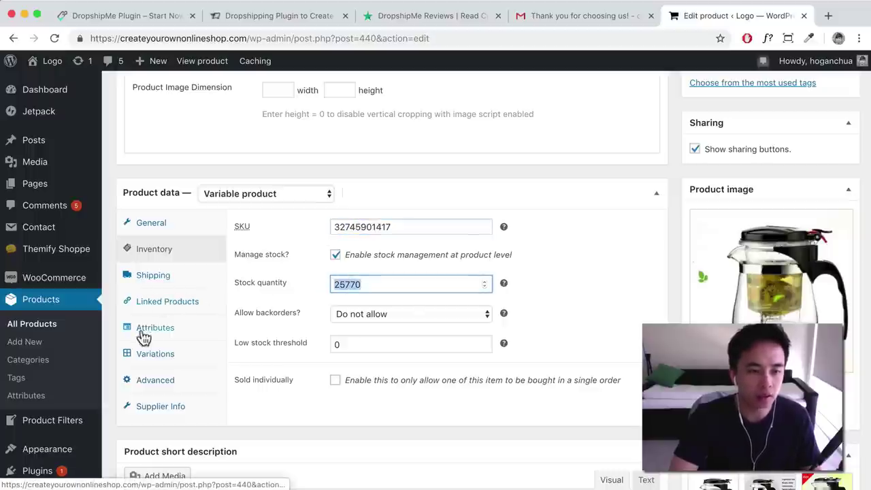
View the teapot's variations and examine the prices, stock and dimensions of the first 1000 ml variation.
left_click(143, 276)
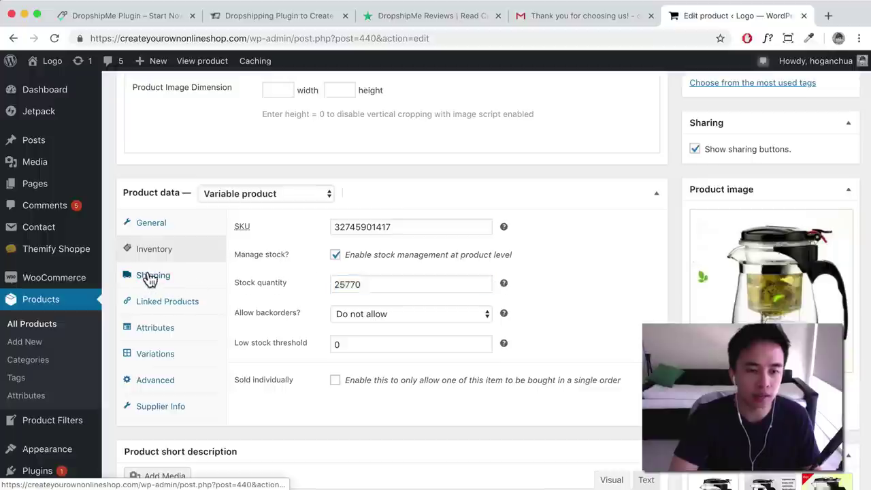
left_click(156, 354)
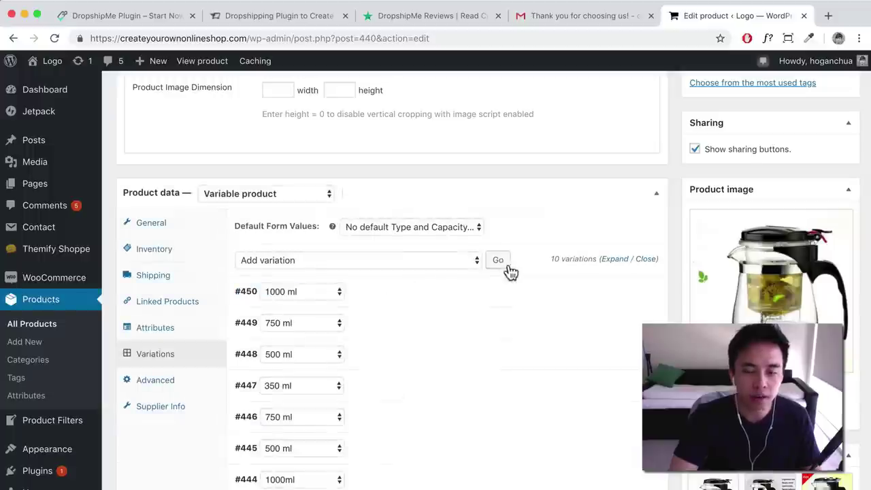
scroll(484, 329, "down", 3)
left_click(623, 197)
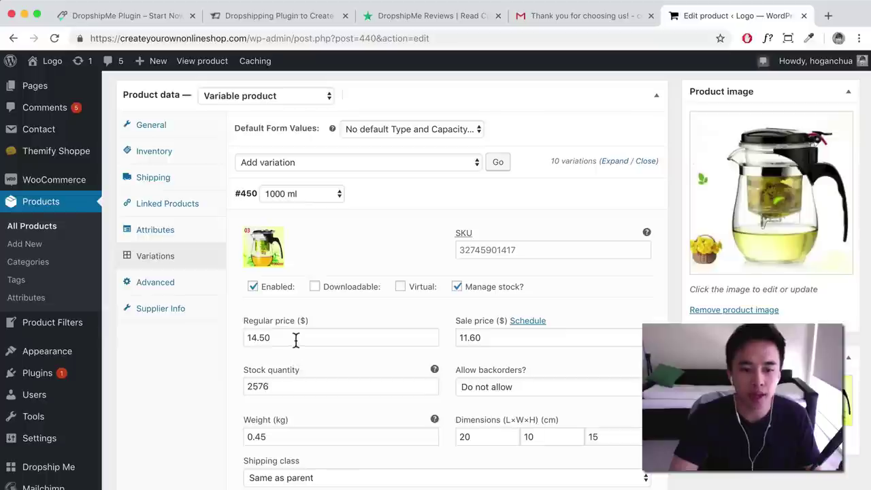
scroll(368, 344, "down", 3)
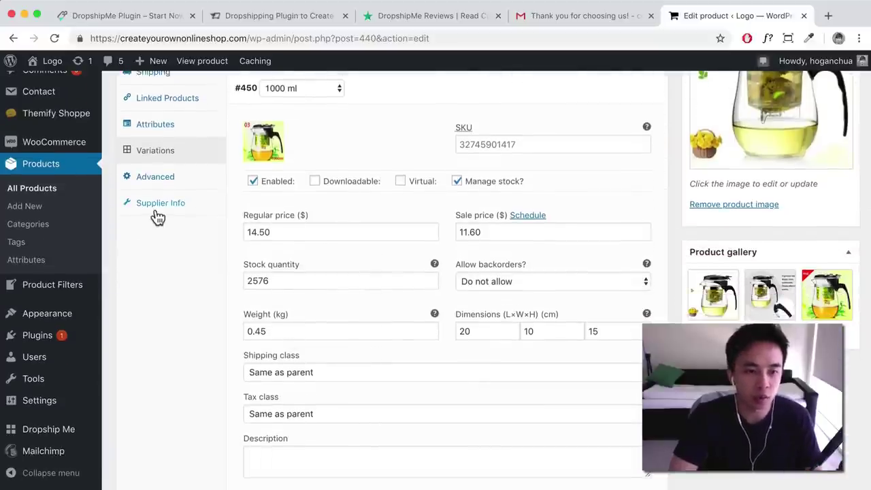
scroll(183, 235, "up", 1)
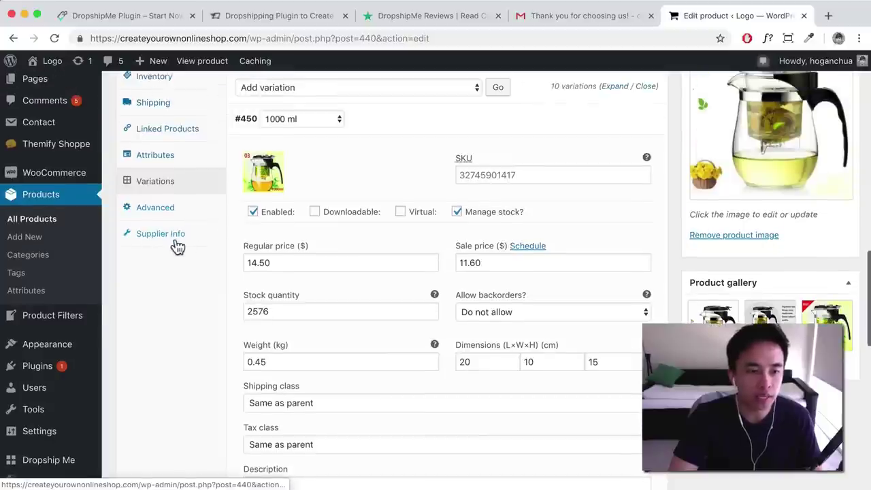
Open the teapot's supplier info and inspect its AliExpress product URL.
left_click(168, 236)
scroll(241, 234, "up", 3)
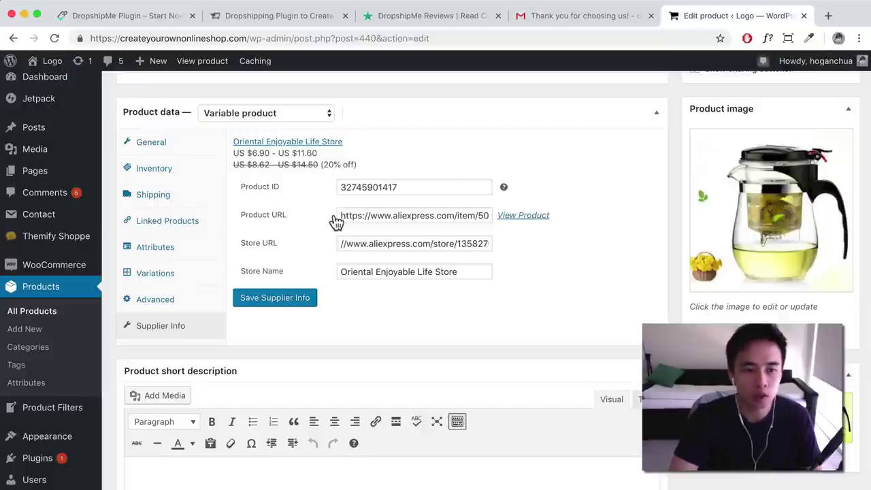
left_click_drag(341, 215, 569, 220)
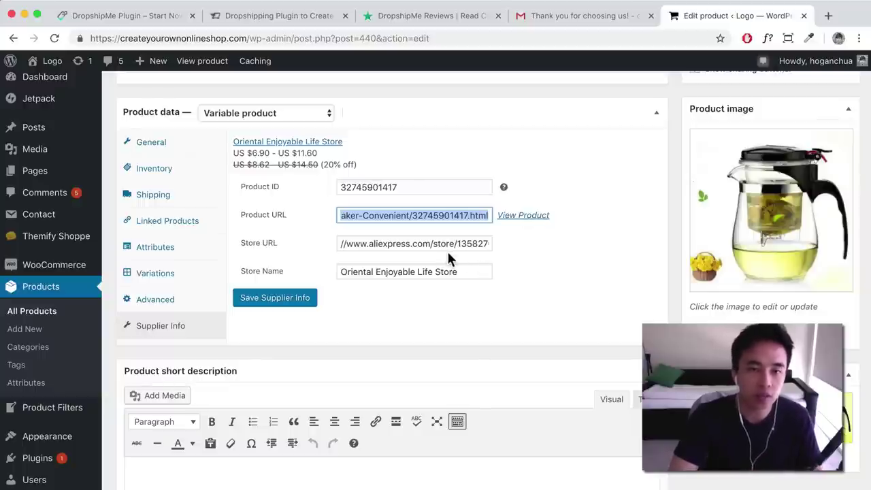
Look at the AliDropship and DropshipMe plugin pages, and return to the product editor.
left_click(258, 19)
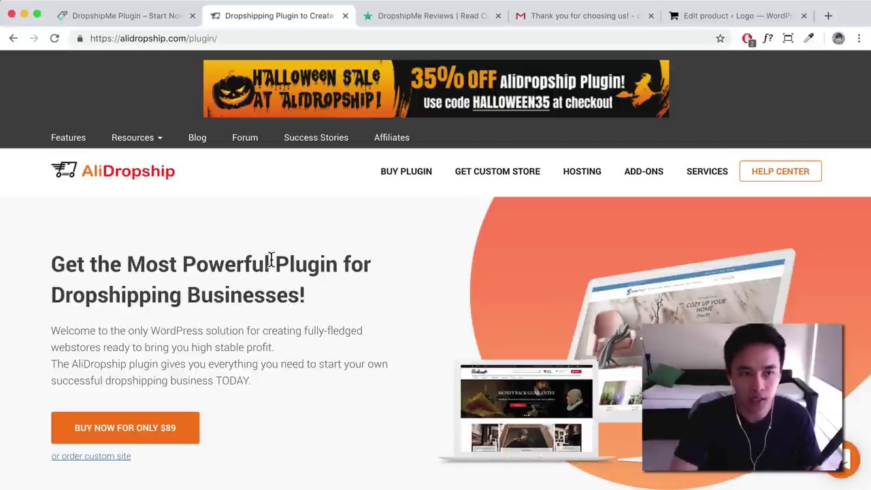
left_click(157, 19)
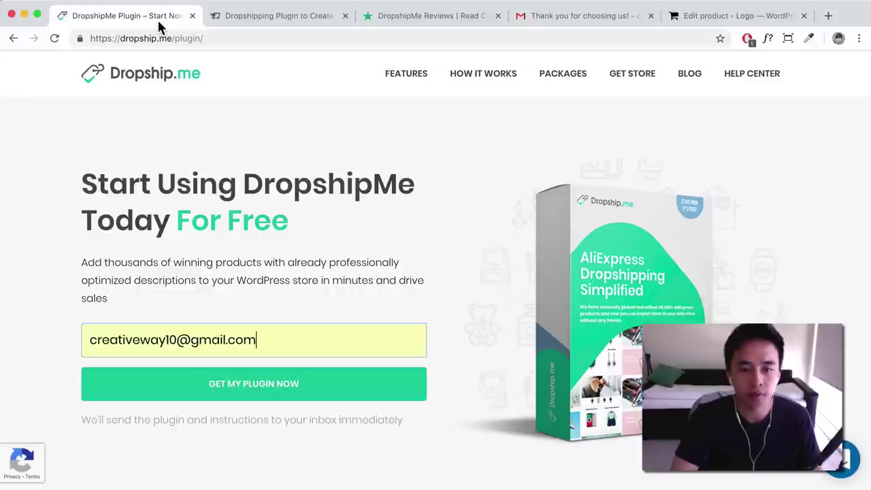
left_click(709, 20)
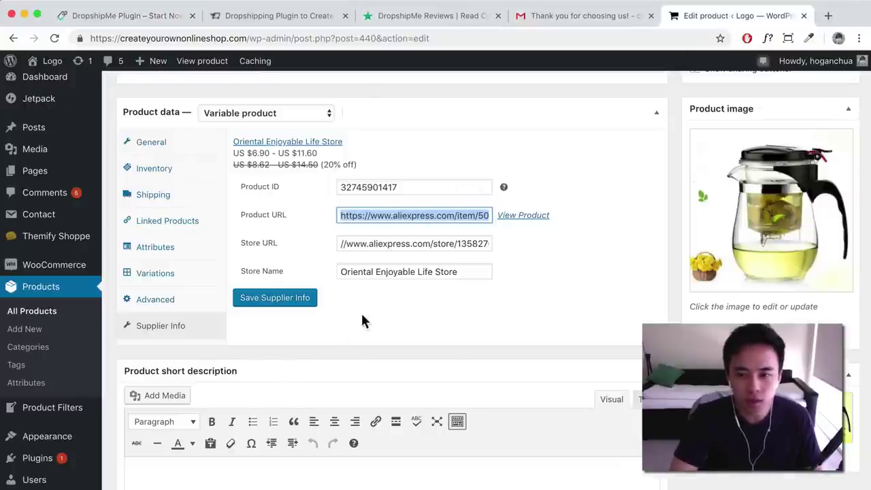
Add a new product category named Teapot for the product and publish the Heat Resistant Glass Teapot.
scroll(469, 311, "up", 5)
scroll(598, 291, "up", 12)
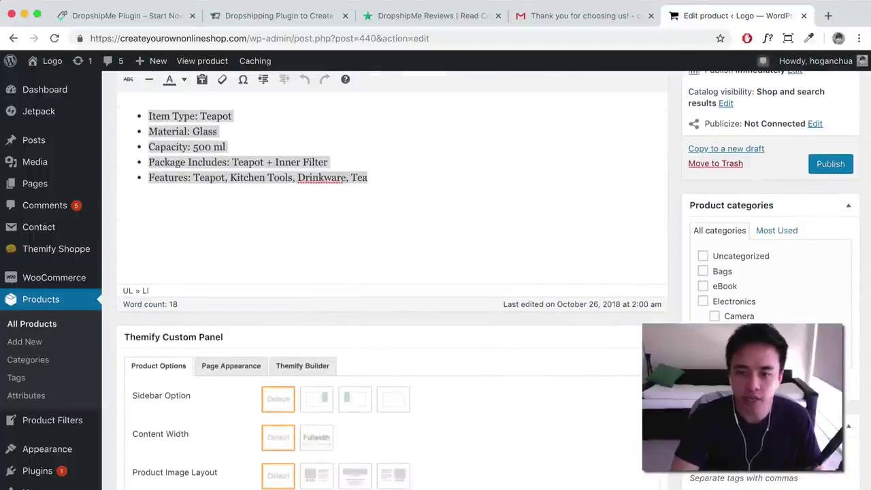
scroll(762, 290, "down", 4)
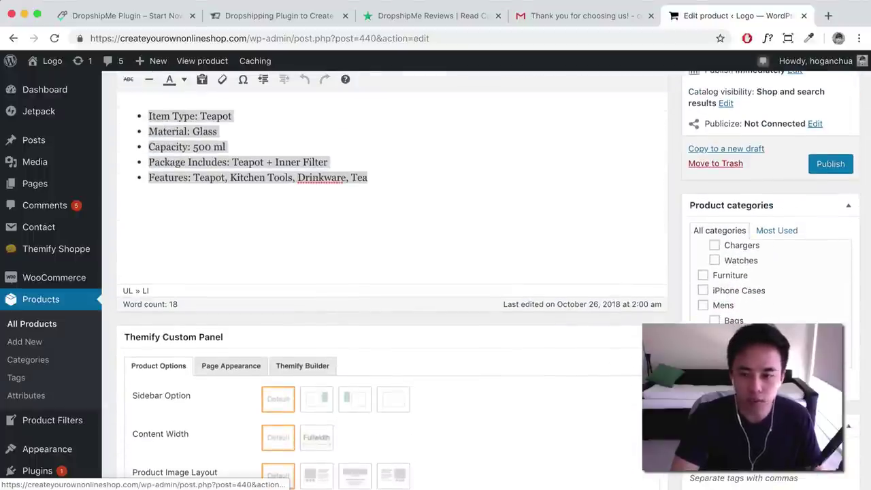
left_click(728, 380)
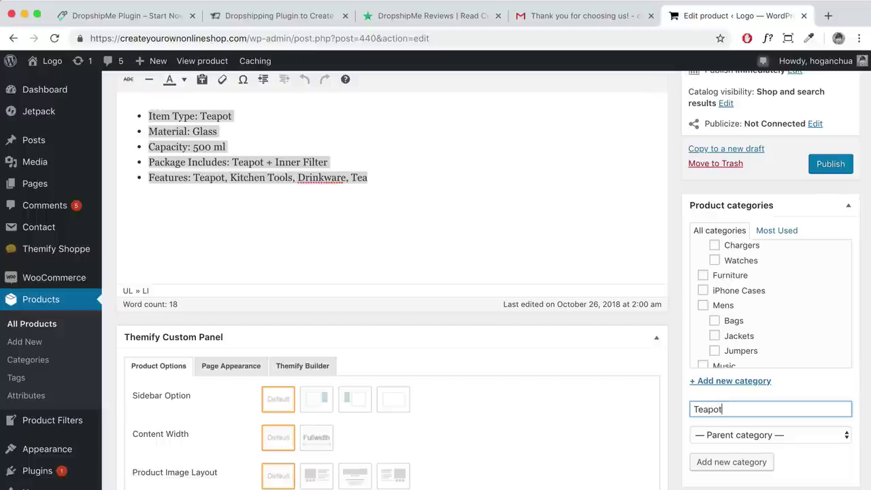
left_click(732, 462)
scroll(701, 340, "up", 7)
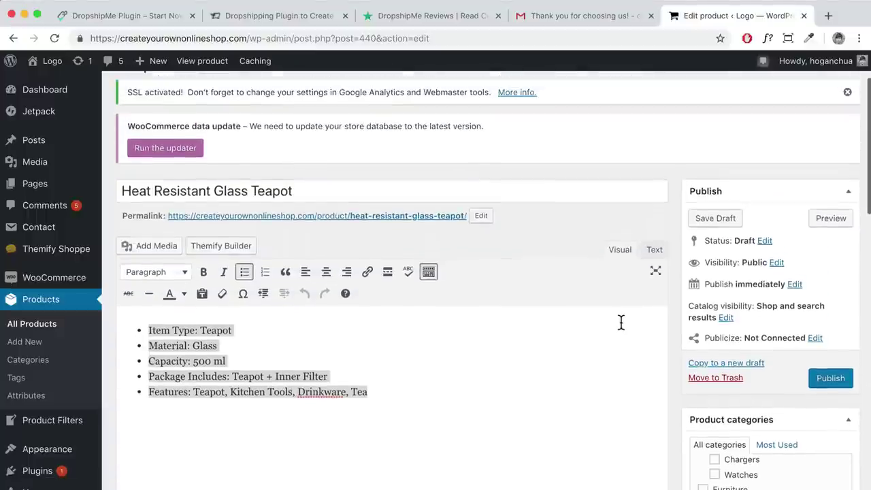
left_click(831, 379)
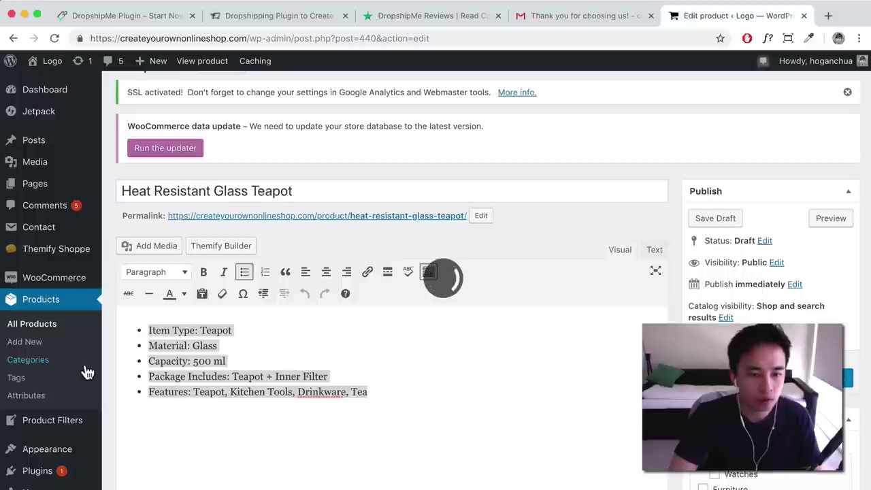
Open the Dropship Me plugin's Import Reviews page.
scroll(82, 374, "down", 3)
mouse_move(54, 437)
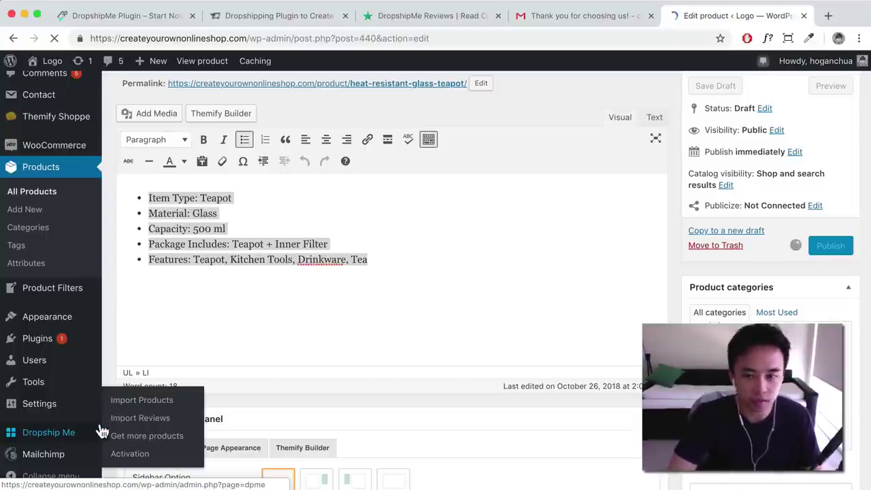
left_click(126, 425)
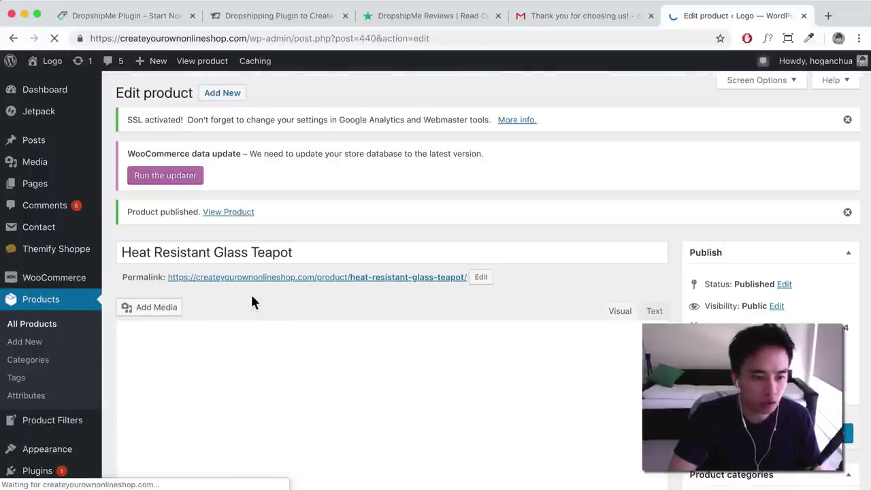
scroll(64, 381, "down", 3)
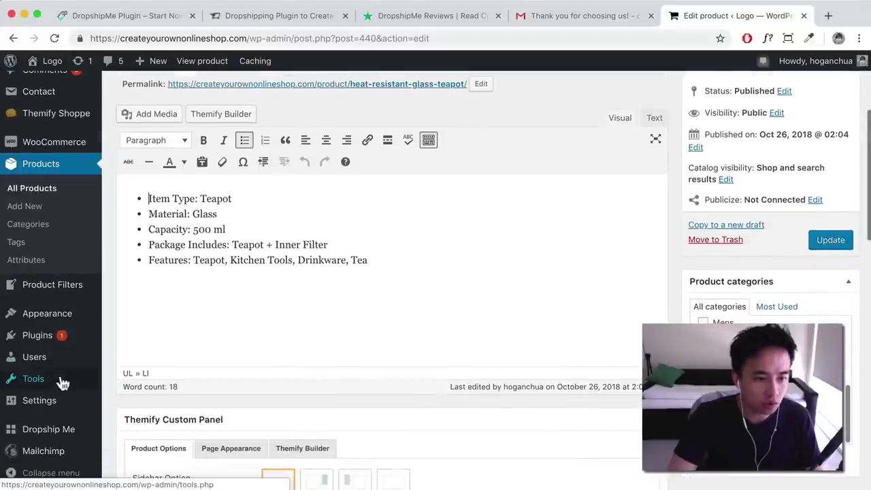
left_click(126, 417)
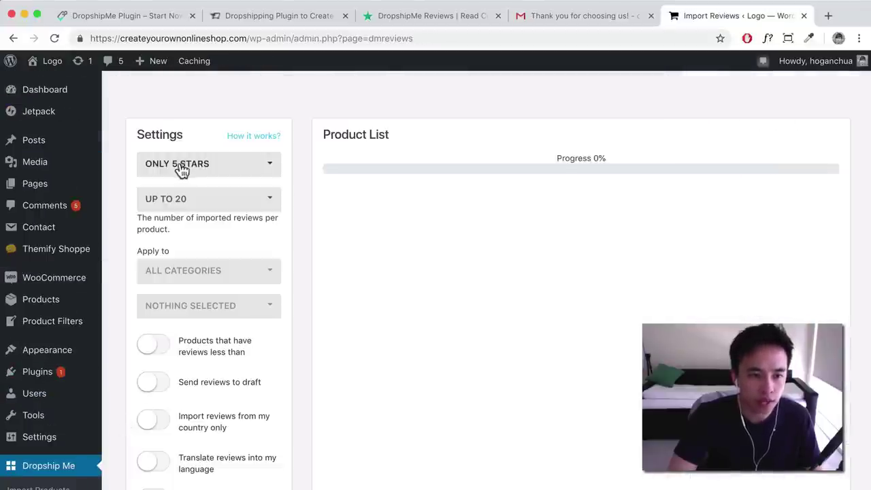
Set the review import to 4 stars and higher with up to 20 reviews per product.
left_click(241, 167)
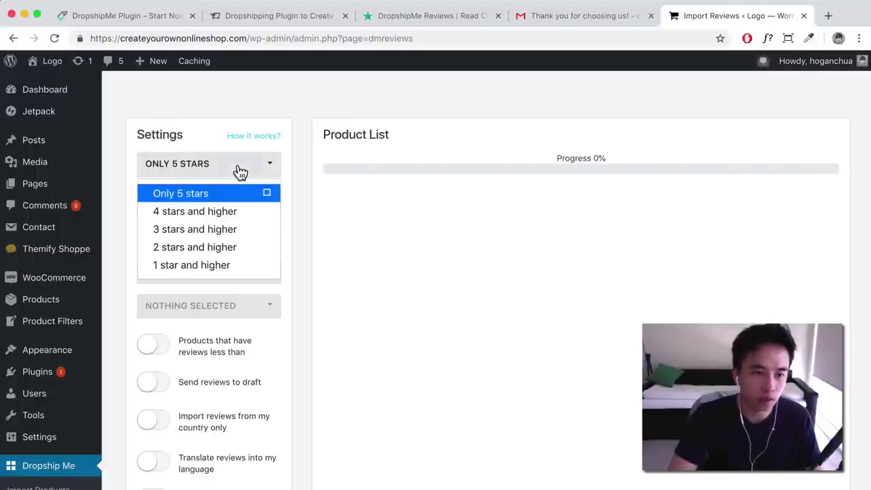
left_click(224, 214)
left_click(213, 208)
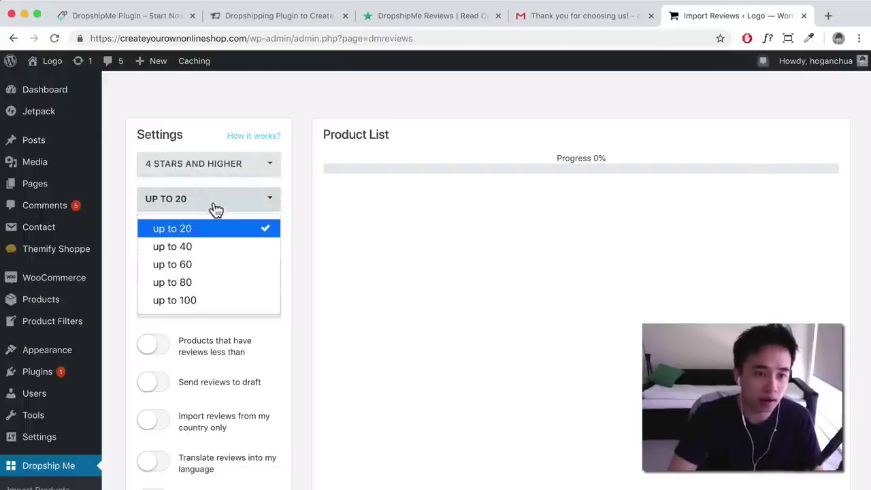
left_click(195, 228)
Turn on sending reviews to draft and import the reviews for all categories.
scroll(234, 233, "down", 3)
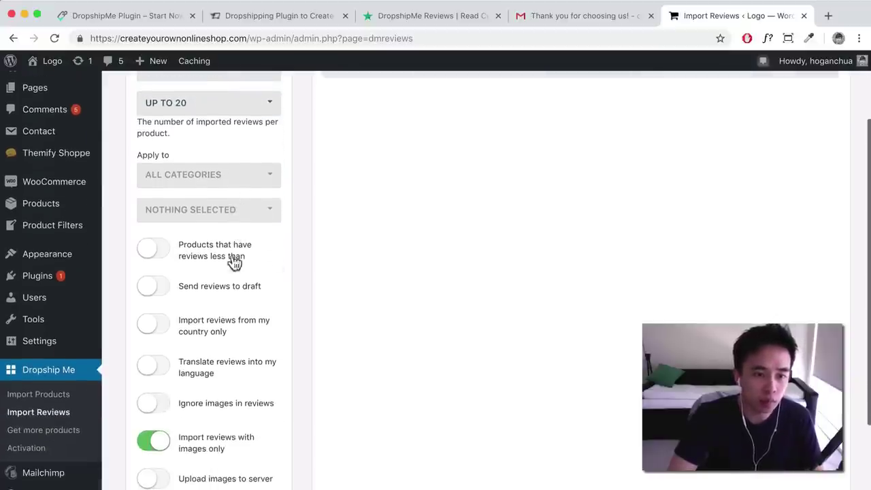
scroll(215, 257, "down", 2)
left_click(150, 232)
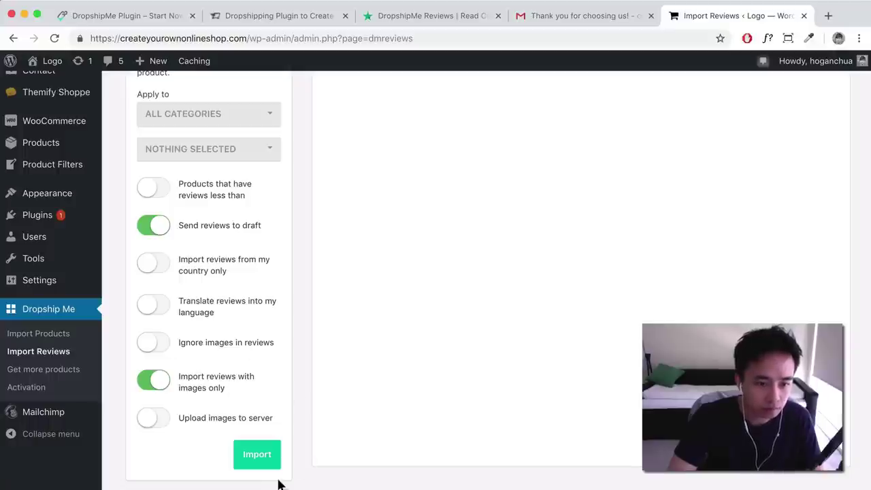
scroll(275, 470, "down", 1)
left_click(260, 427)
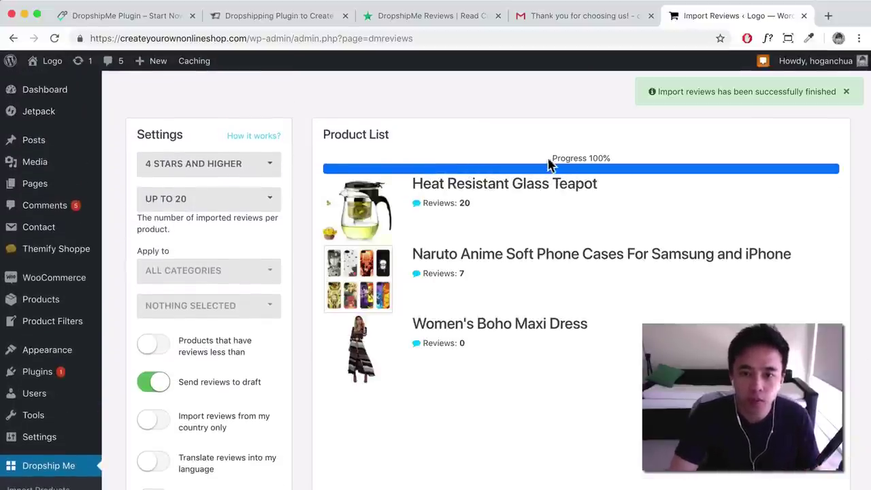
Open the site's comments list and look through the pending reviews of the Heat Resistant Glass Teapot.
left_click_drag(549, 163, 618, 164)
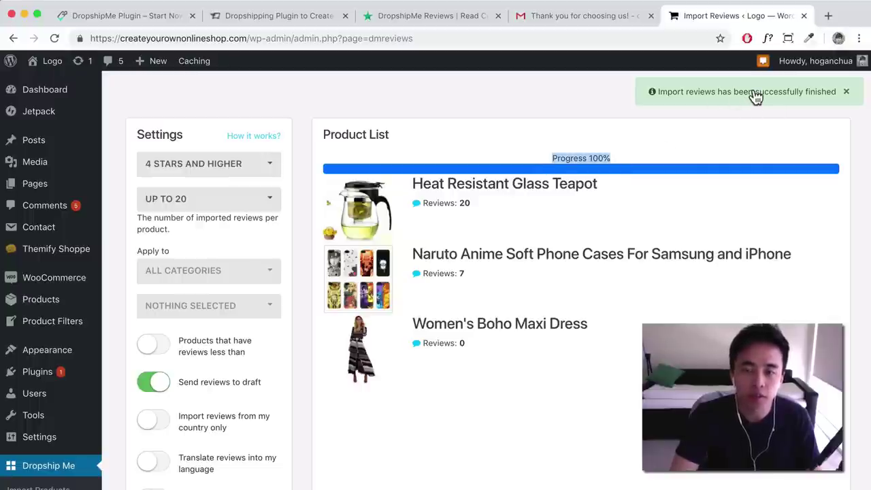
left_click(53, 210)
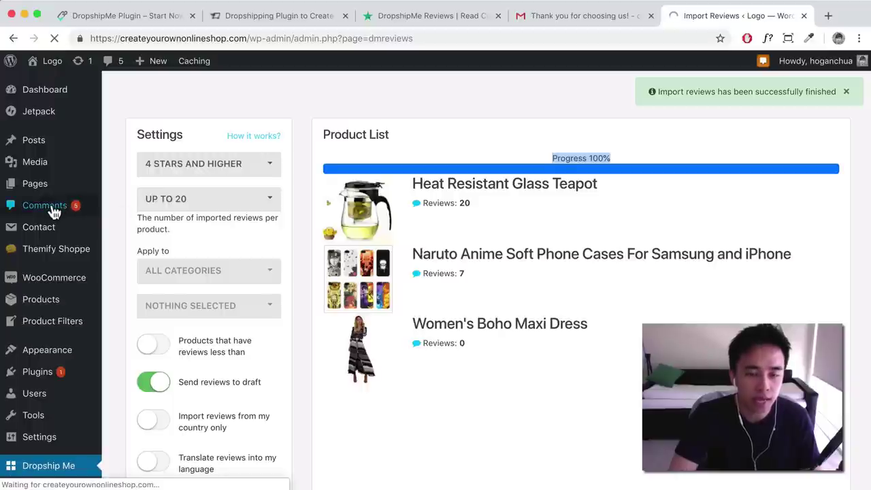
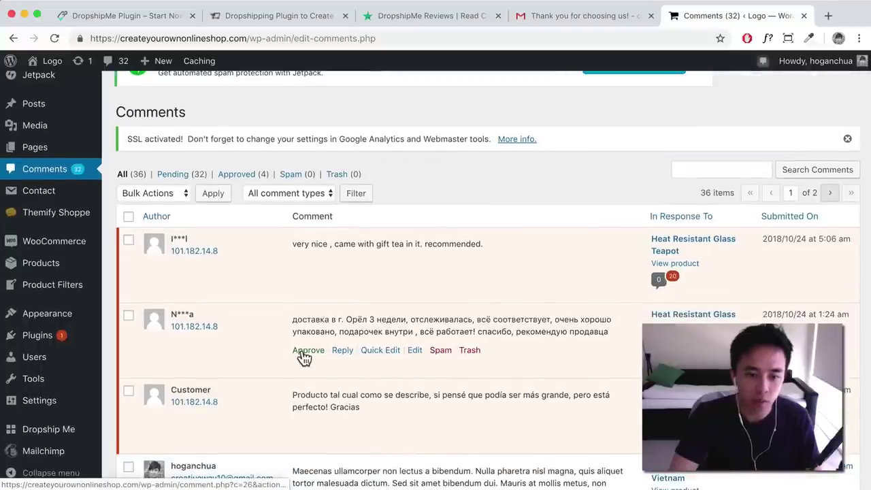
scroll(306, 394, "down", 1)
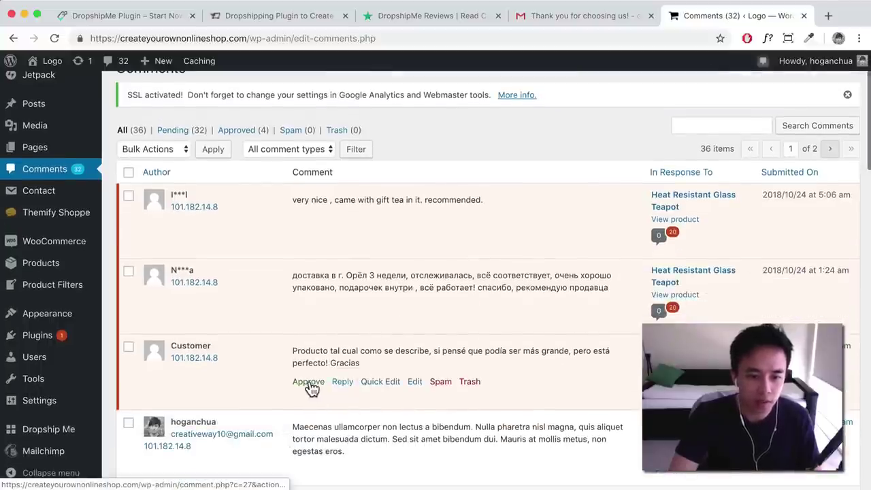
Approve the Spanish review and the "very nice , came with gift tea in it" review of the Heat Resistant Glass Teapot.
left_click(308, 383)
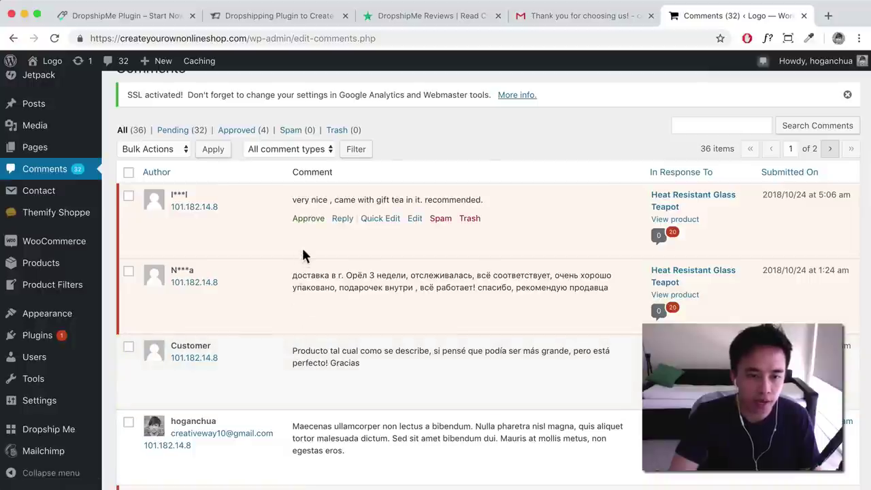
left_click(310, 219)
scroll(317, 270, "down", 4)
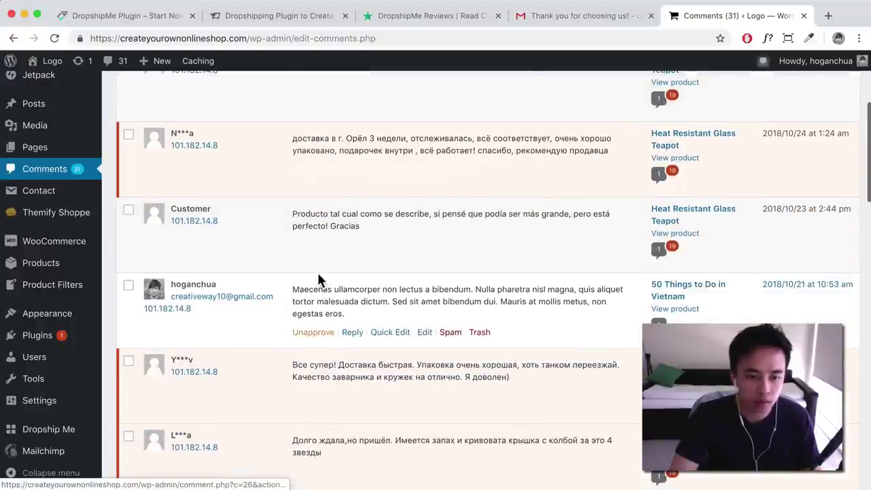
Approve the "Very satisfied with the product" review of the Naruto Anime Soft Phone Cases, then return to the start of the comments list.
scroll(317, 271, "down", 5)
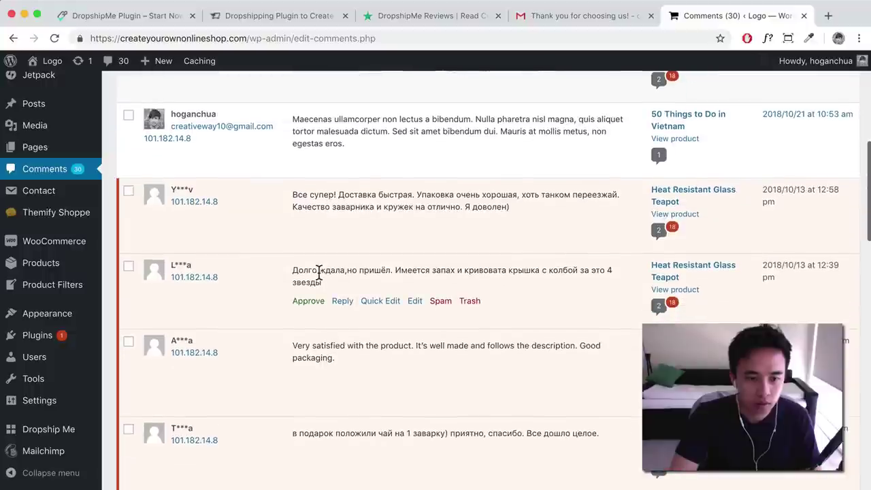
scroll(318, 272, "down", 2)
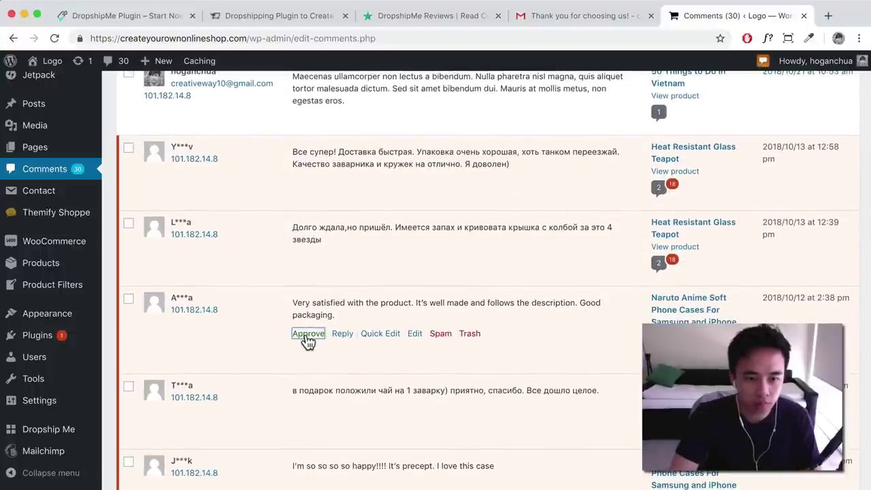
left_click(308, 335)
scroll(307, 344, "down", 3)
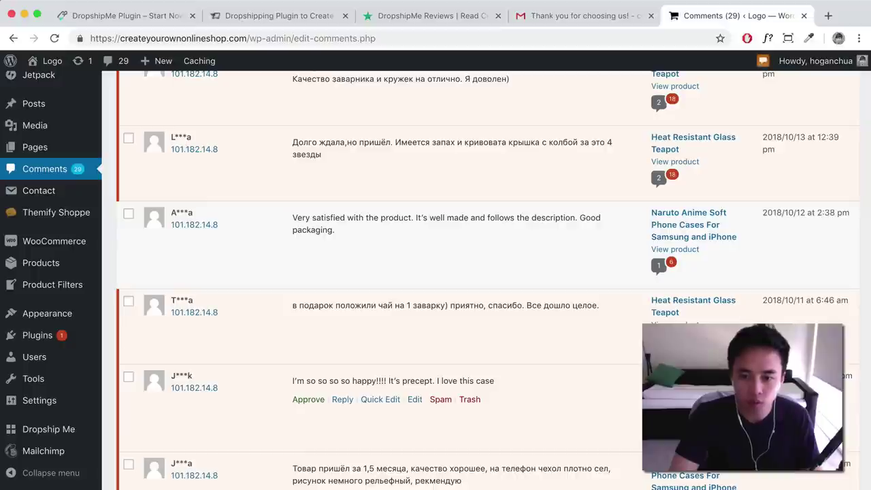
scroll(391, 271, "up", 10)
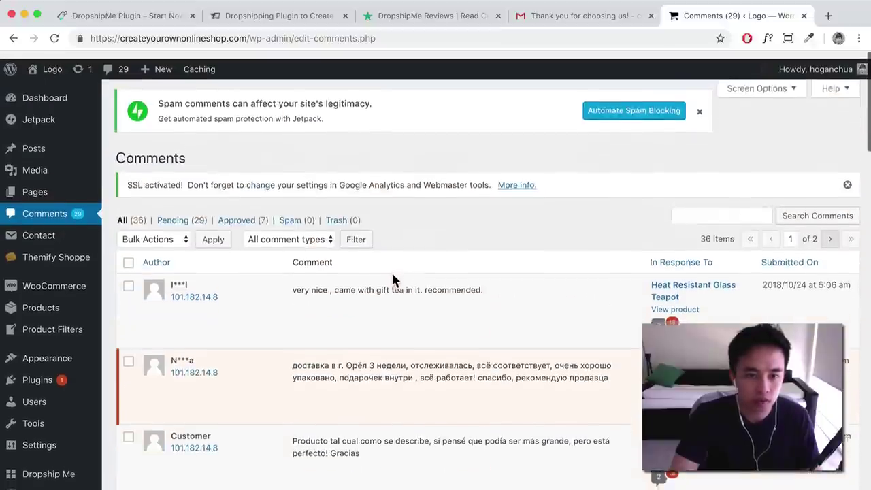
Visit the live storefront and open the Heat Resistant Glass Teapot product page through the Teapot category.
left_click(46, 84)
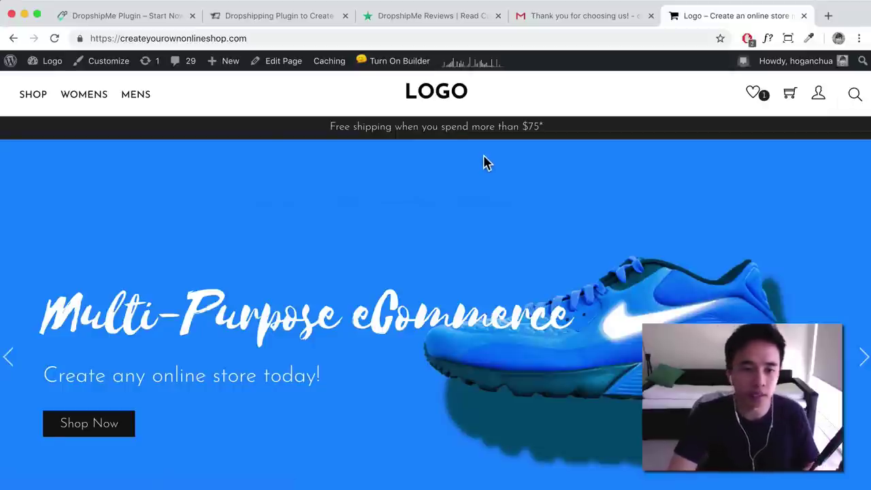
scroll(480, 168, "down", 10)
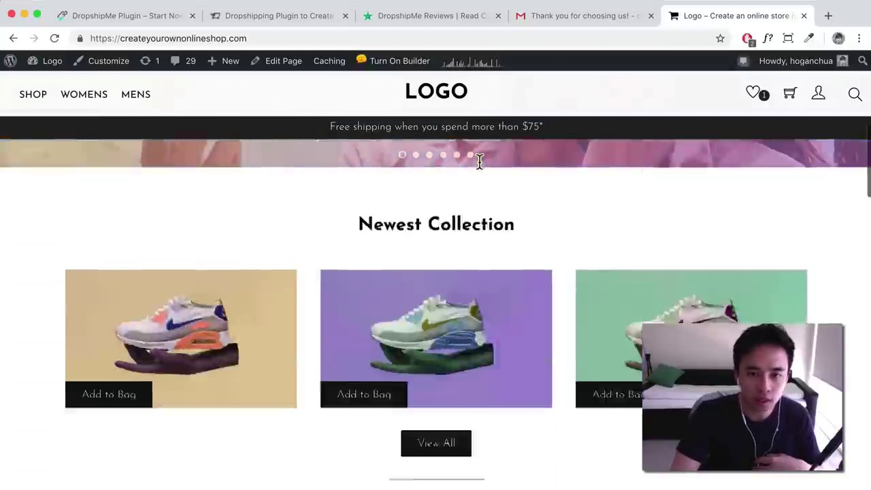
scroll(480, 169, "down", 3)
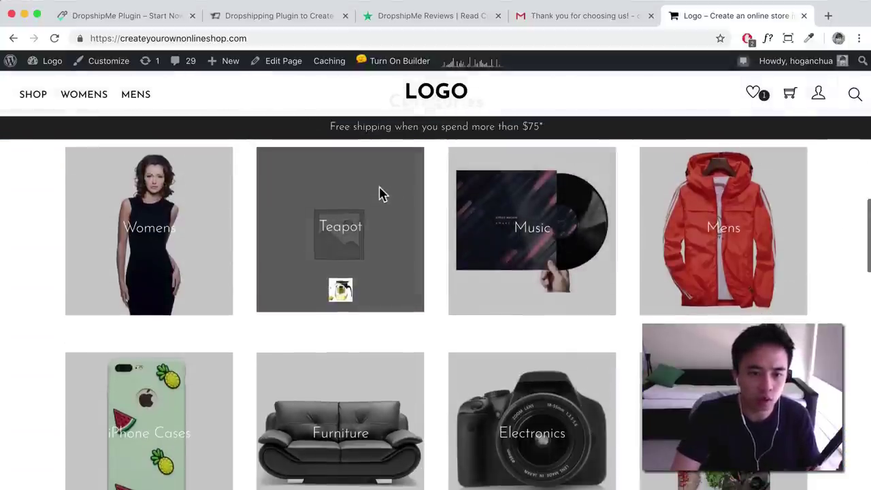
left_click(559, 252)
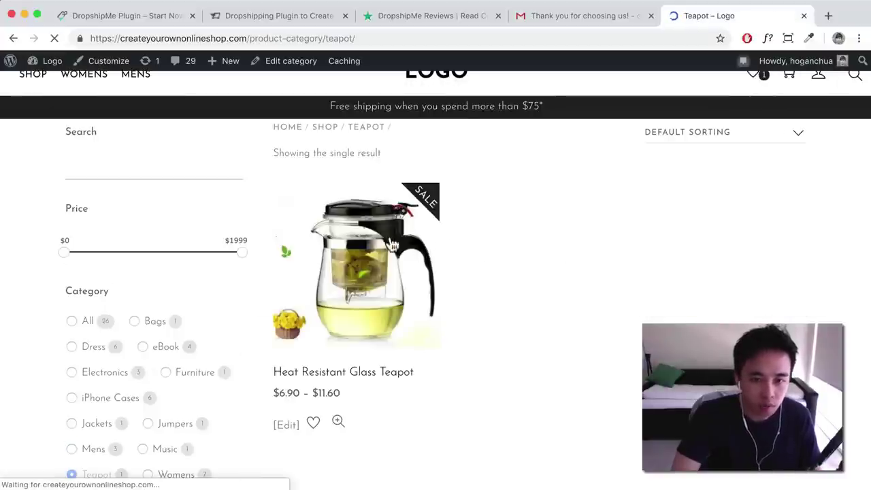
scroll(397, 238, "down", 2)
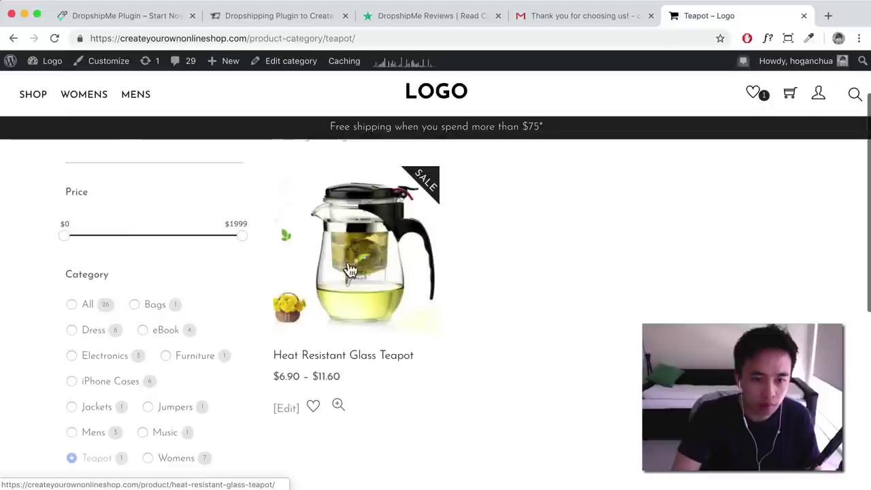
left_click(298, 259)
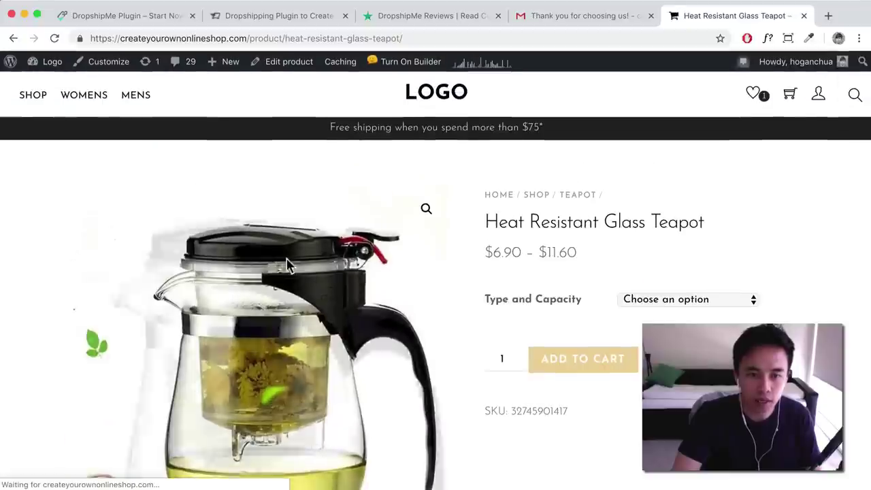
Choose 1000 ml as the teapot's Type and Capacity and check the price and stock for that variation.
left_click(664, 299)
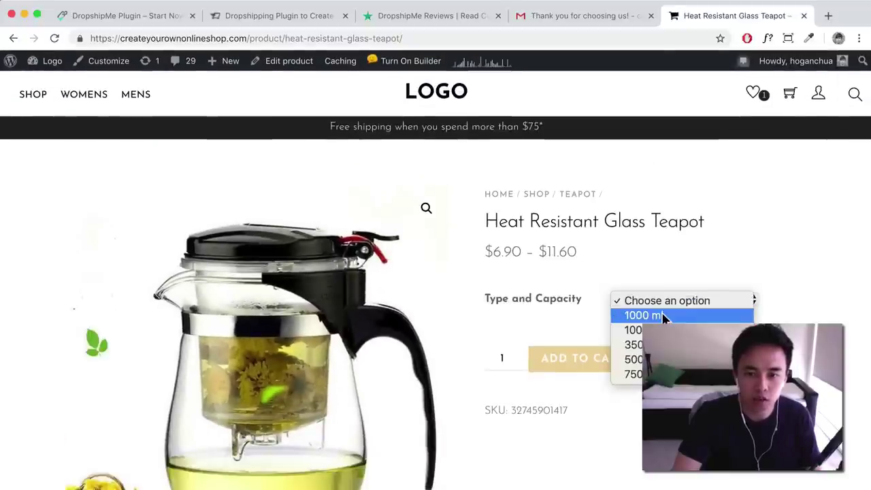
left_click(661, 294)
left_click(658, 296)
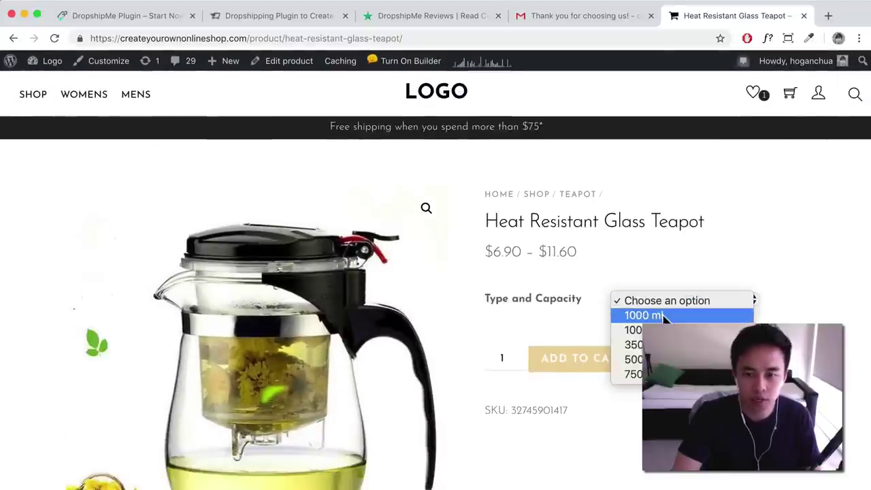
left_click(664, 315)
scroll(565, 306, "down", 1)
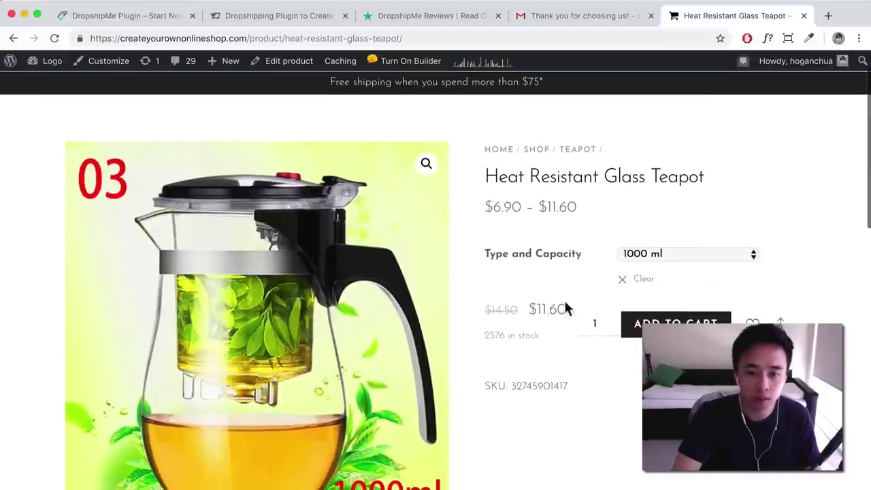
left_click_drag(530, 309, 569, 310)
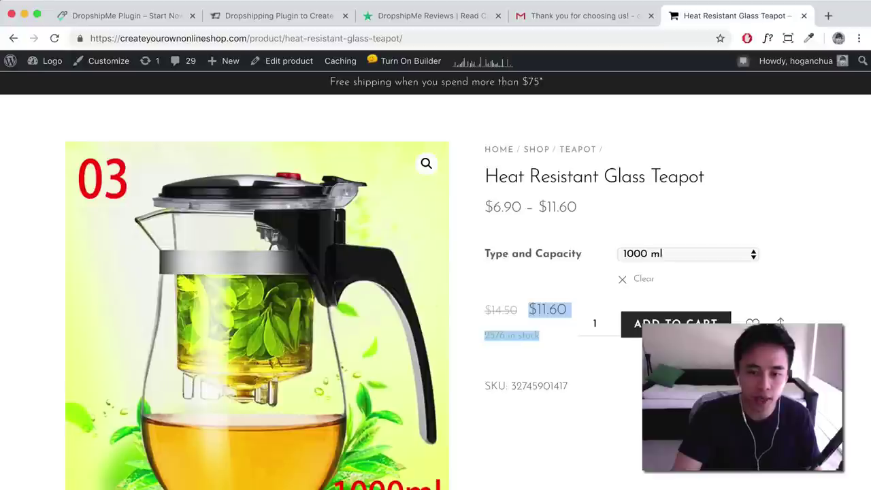
Examine the teapot's gallery images, approved customer reviews and product description on its store page.
scroll(219, 306, "down", 5)
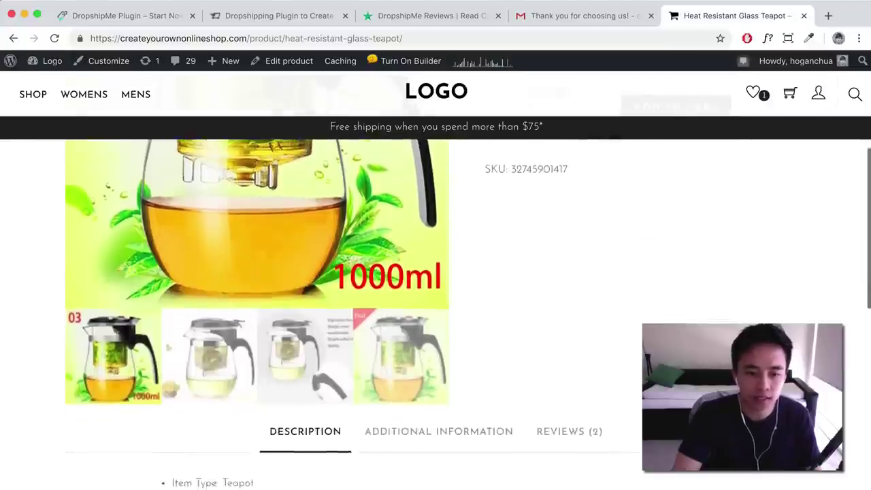
scroll(219, 306, "down", 2)
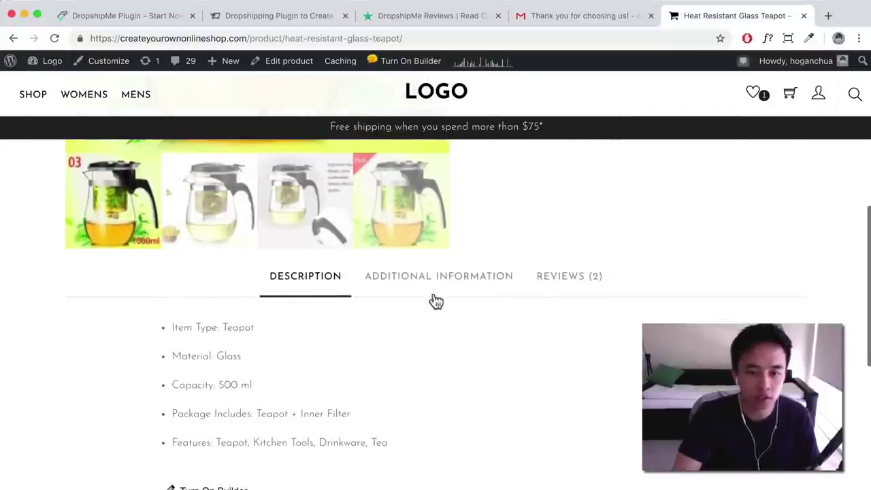
left_click(548, 293)
scroll(545, 294, "down", 3)
scroll(542, 291, "up", 3)
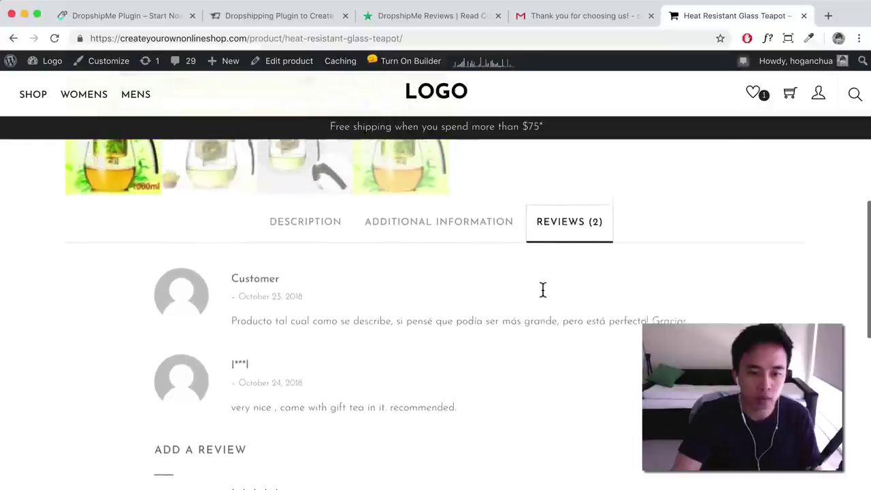
left_click(336, 264)
scroll(368, 279, "down", 2)
scroll(370, 286, "up", 5)
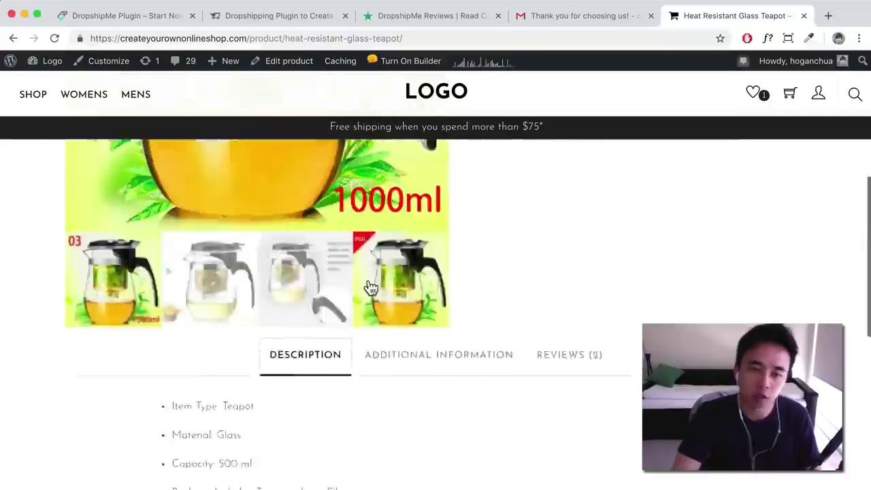
Return to the site's admin dashboard and open the Dropship Me plugin's Get more products page.
mouse_move(51, 72)
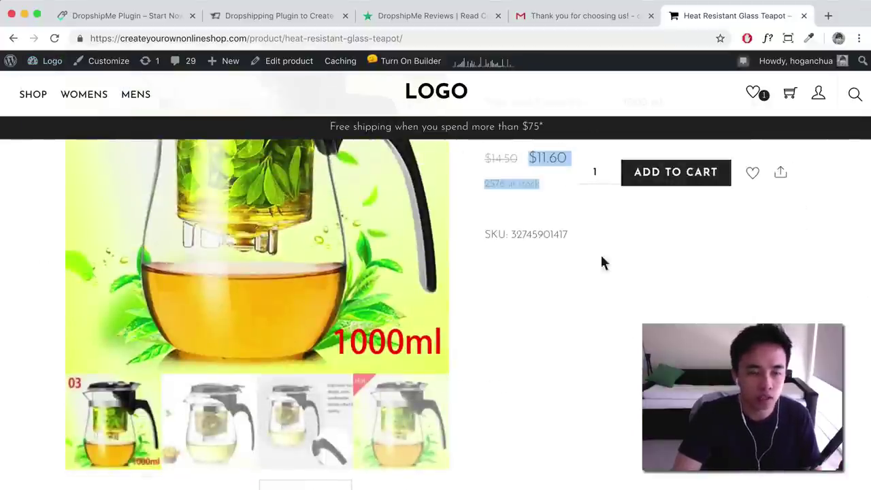
left_click(47, 84)
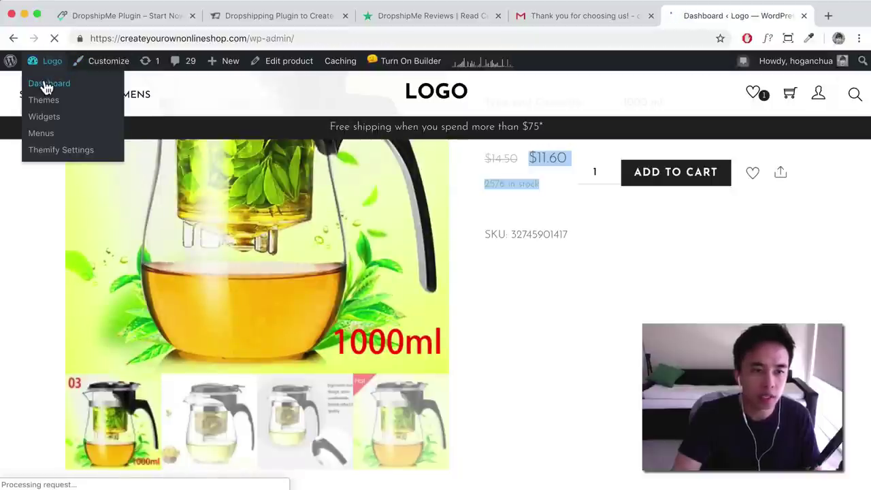
scroll(57, 419, "down", 5)
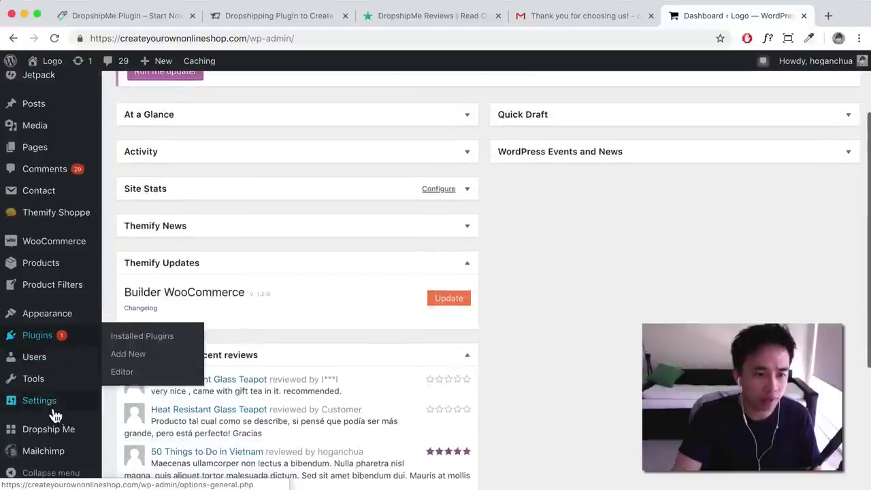
mouse_move(45, 432)
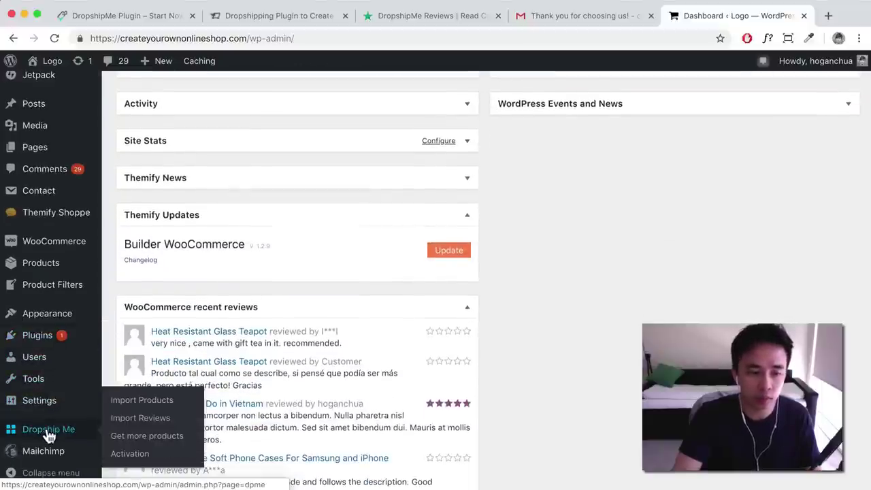
left_click(141, 438)
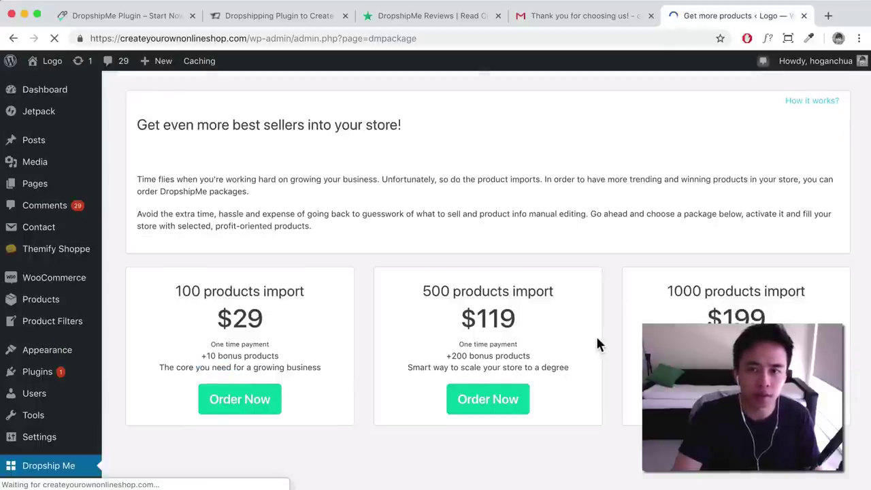
Compare the 100 and 500 products import packages, and glance at the AliDropship plugin page before returning to the packages.
left_click_drag(306, 295, 159, 293)
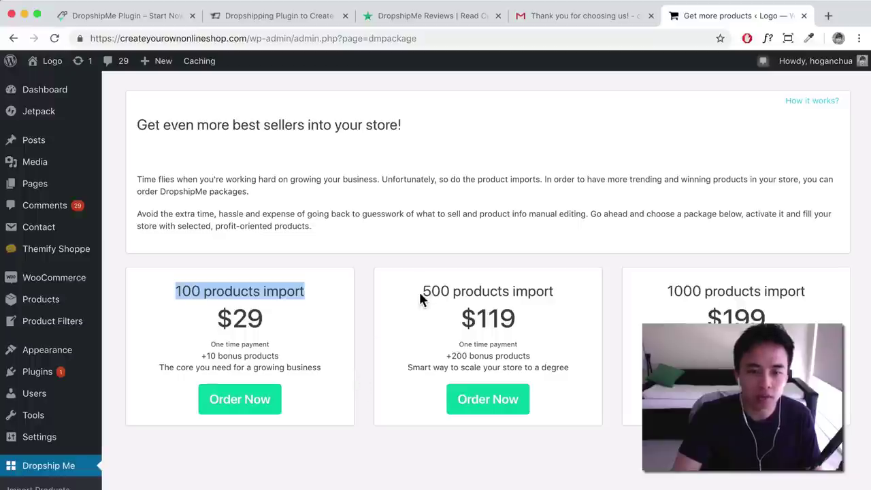
left_click_drag(420, 290, 571, 290)
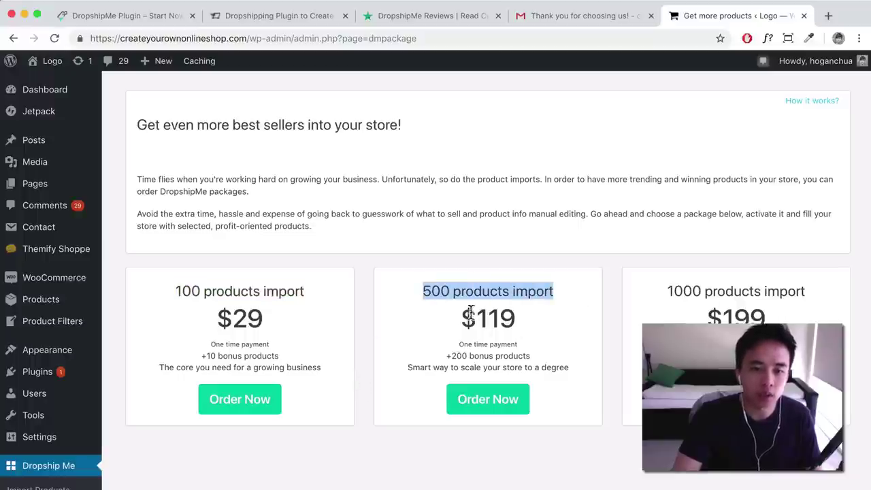
left_click(276, 16)
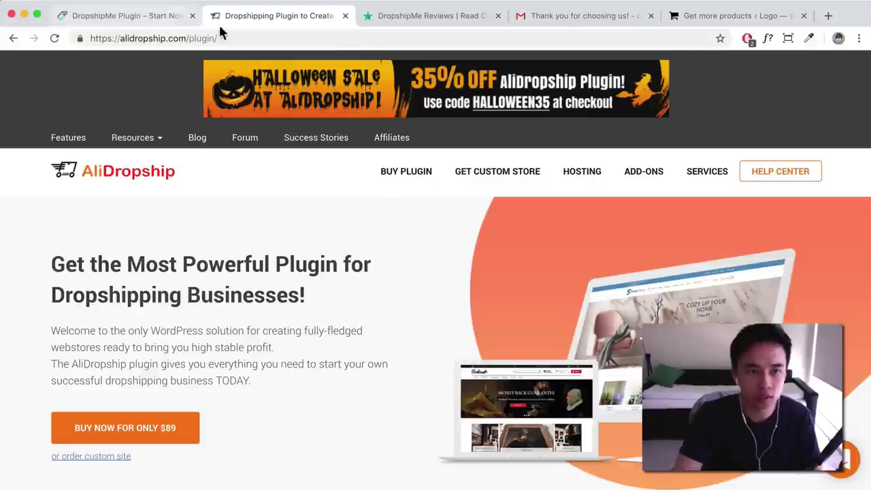
left_click(733, 20)
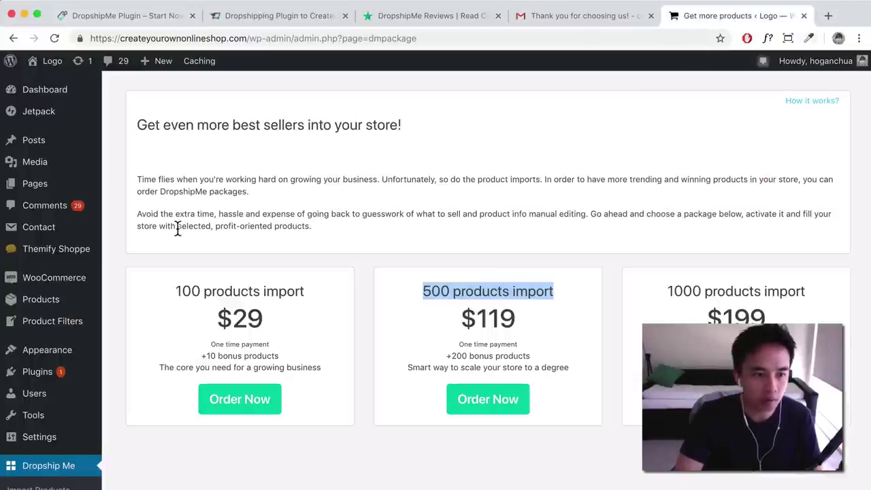